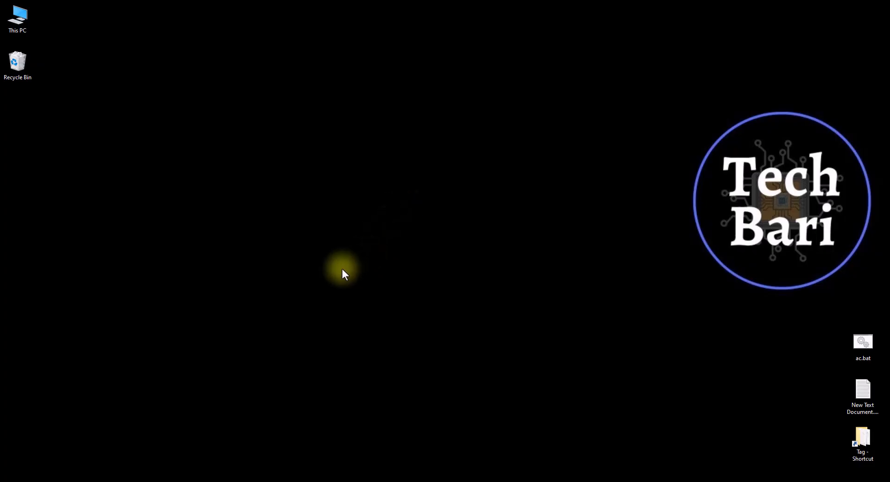
Launch Adobe Animate 2021 and create a new HD 1280 x 720 Character Animation document at 30 fps with ActionScript 3.0.
click(9, 480)
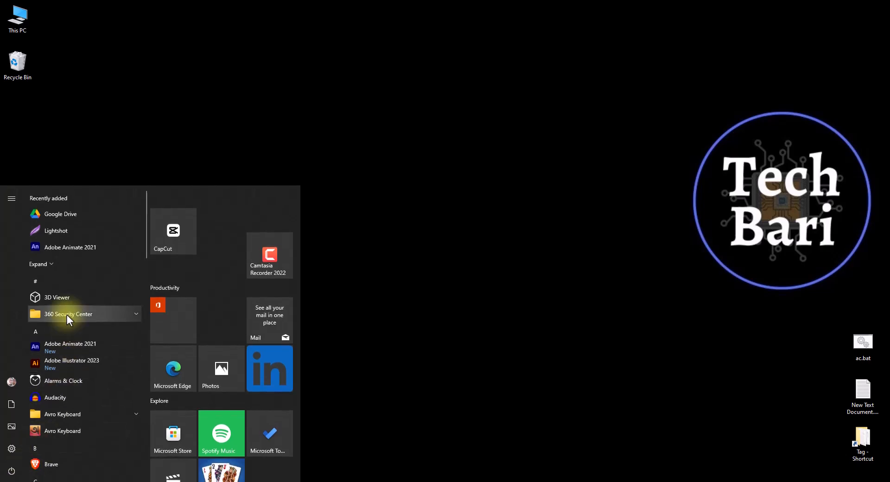
click(69, 249)
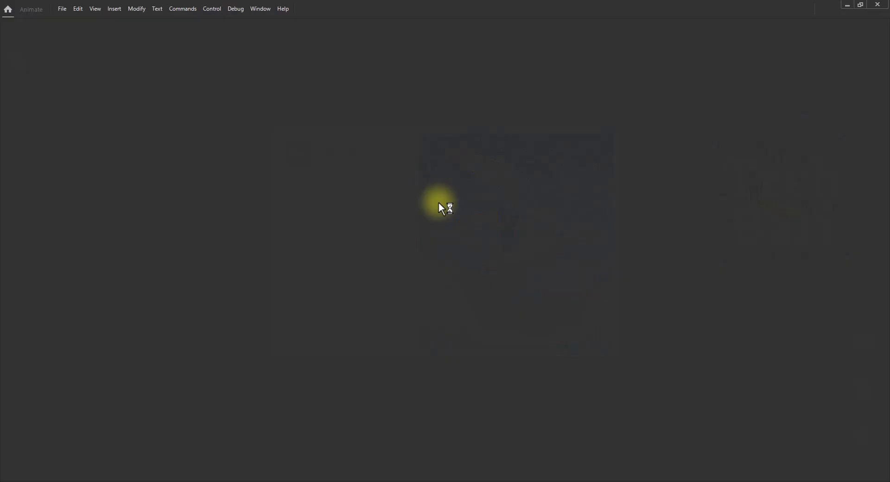
click(62, 10)
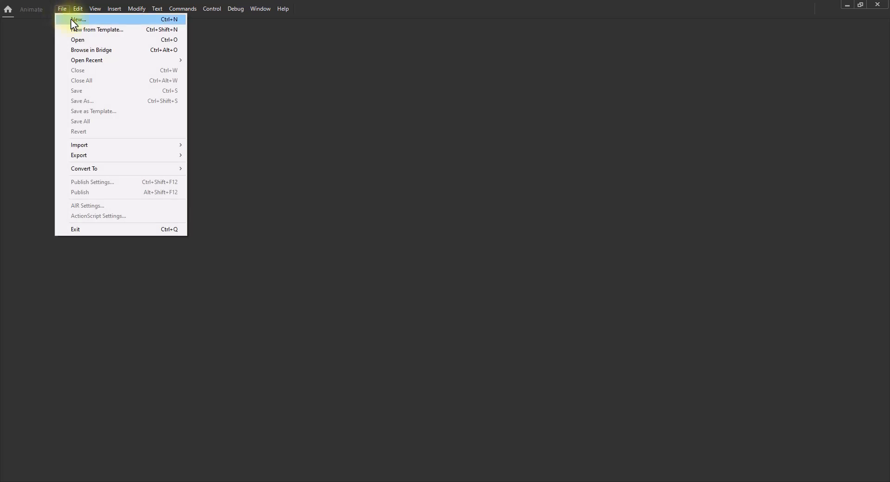
click(94, 22)
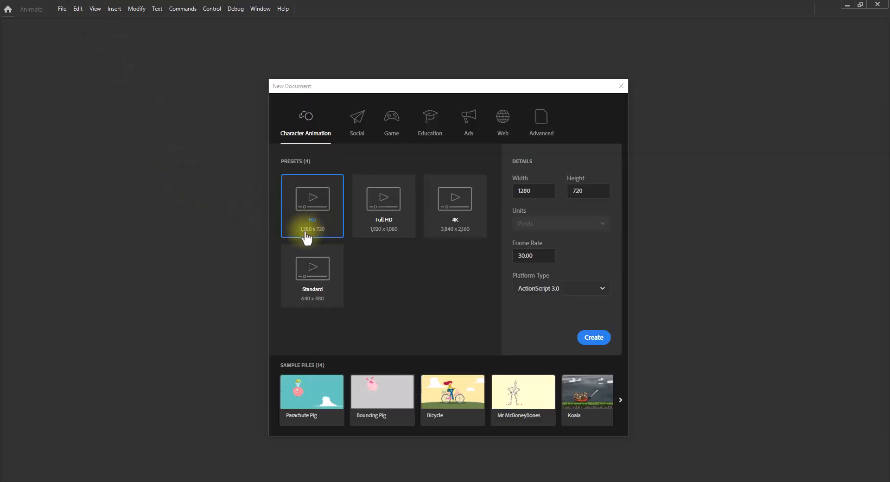
click(594, 339)
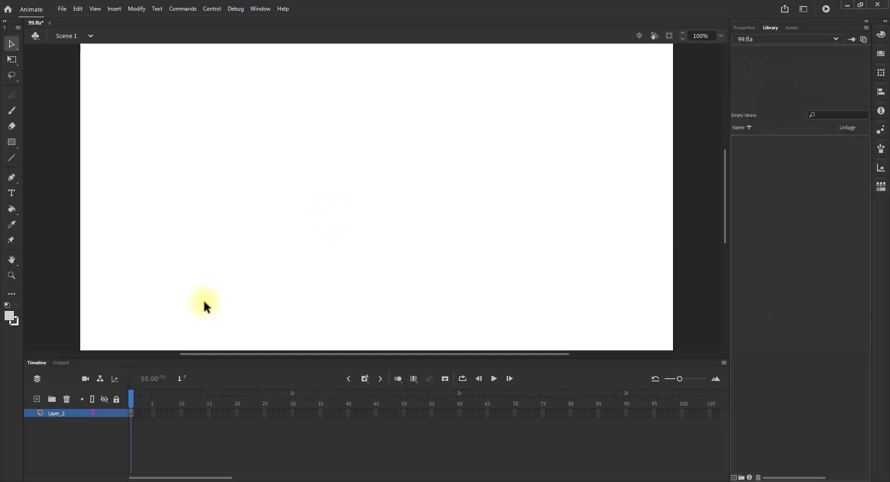
Create a new symbol of type Graphic with the name Symbol 1.
click(115, 9)
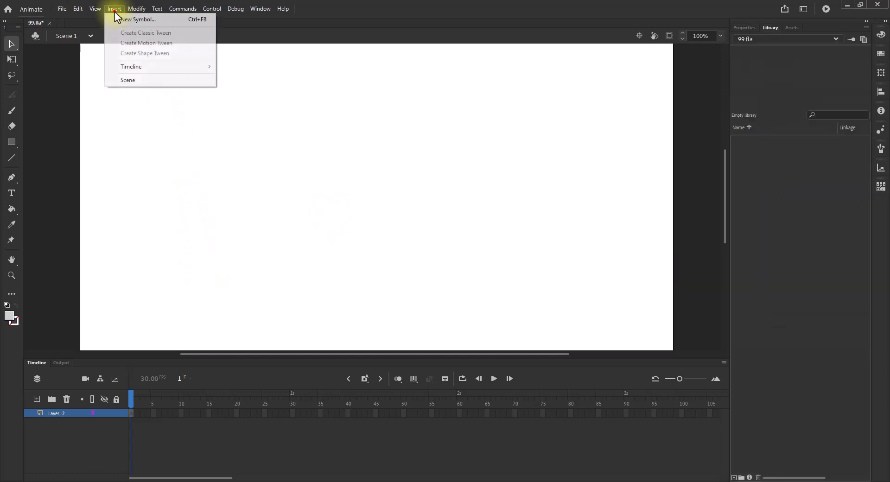
click(133, 20)
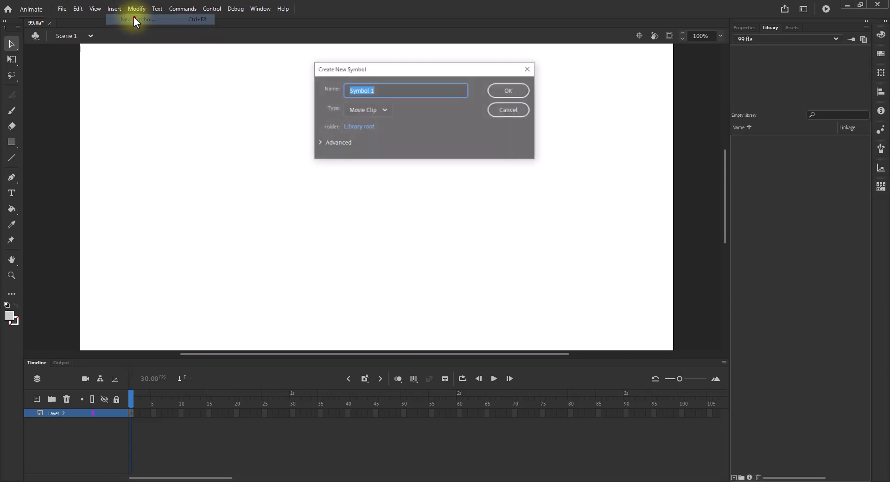
click(386, 110)
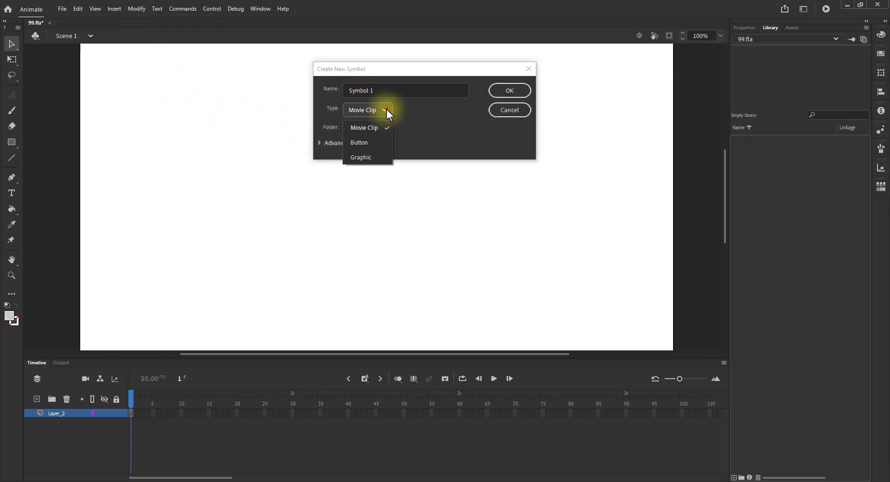
click(364, 158)
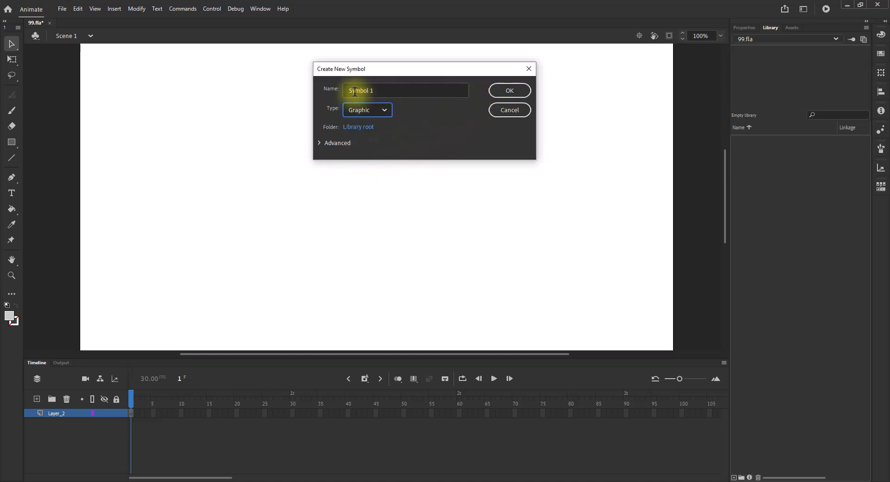
click(508, 88)
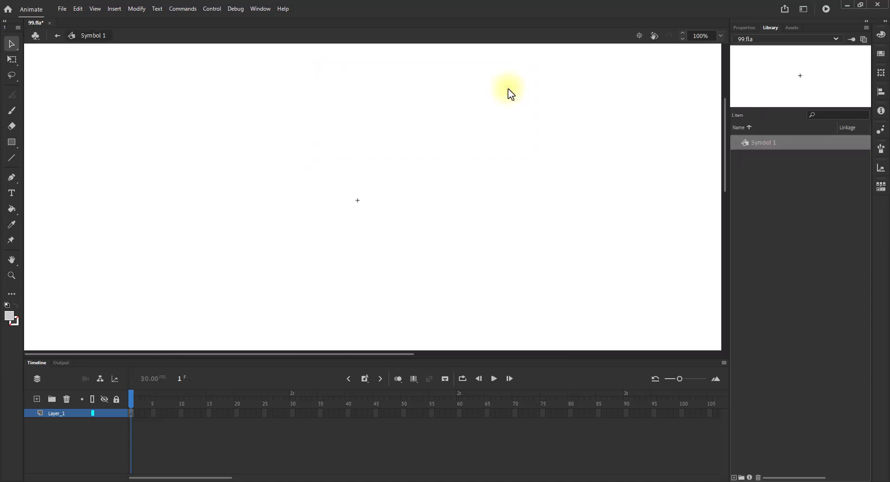
Draw a long rectangle outline about 1083 x 67 px with corner radius 3, no fill and a #333333 stroke.
click(11, 143)
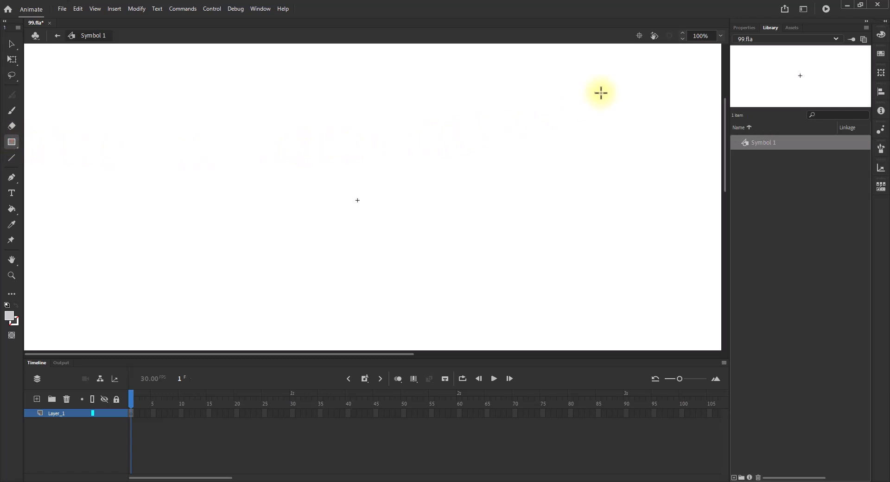
click(741, 28)
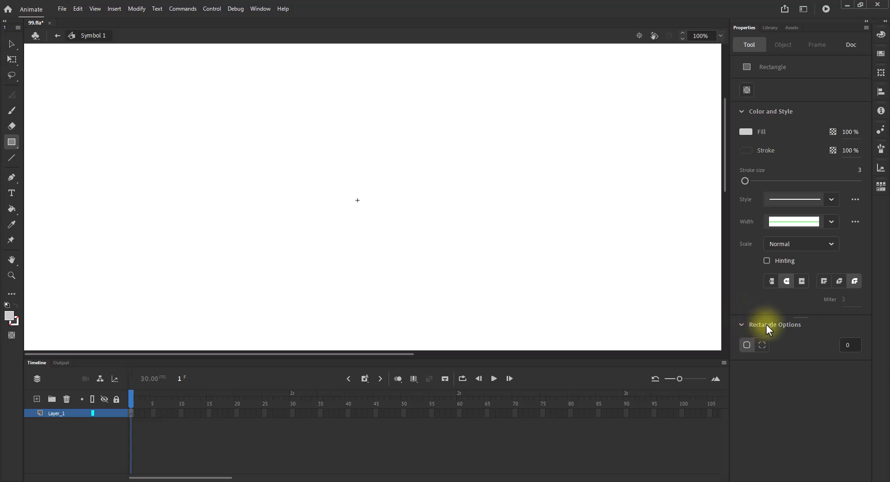
click(849, 344)
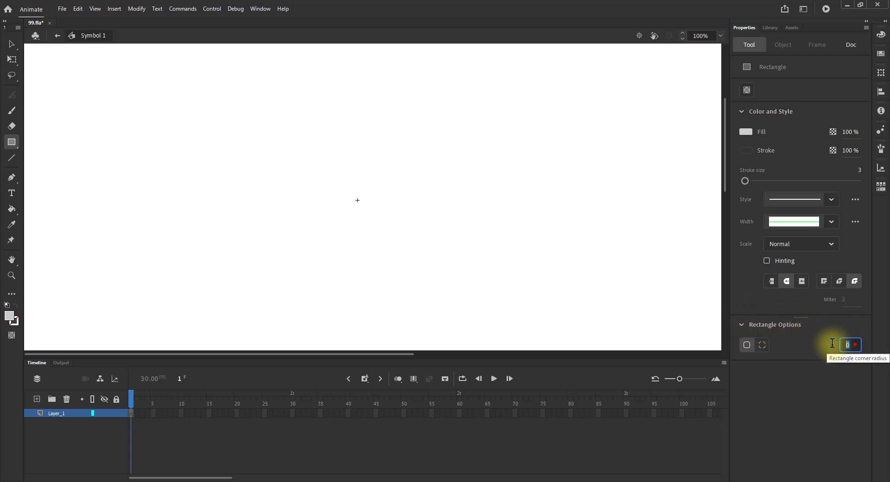
text(3)
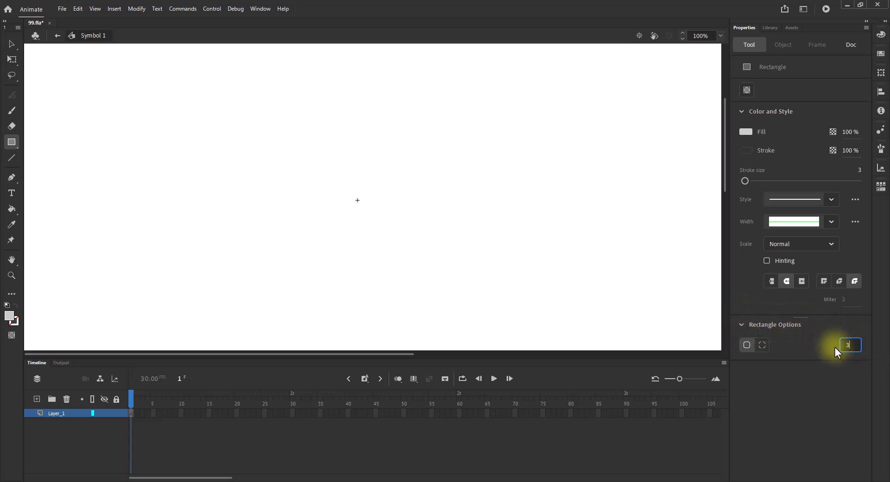
click(747, 132)
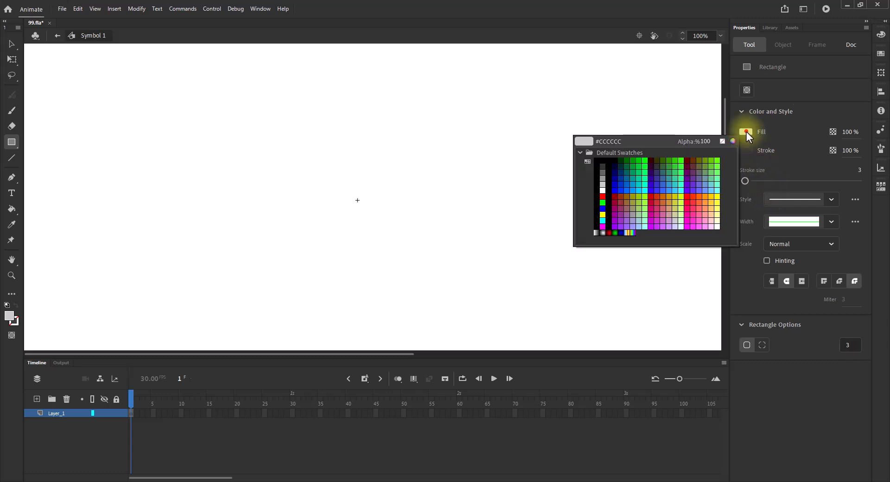
click(722, 142)
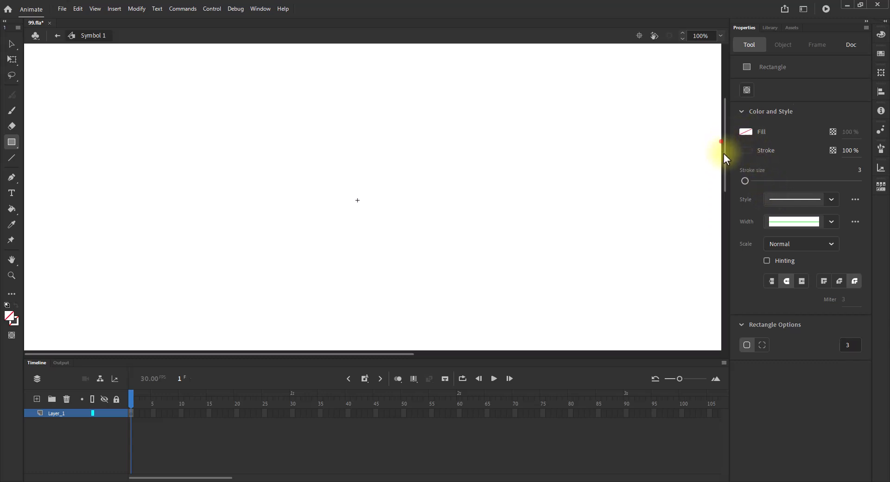
click(746, 151)
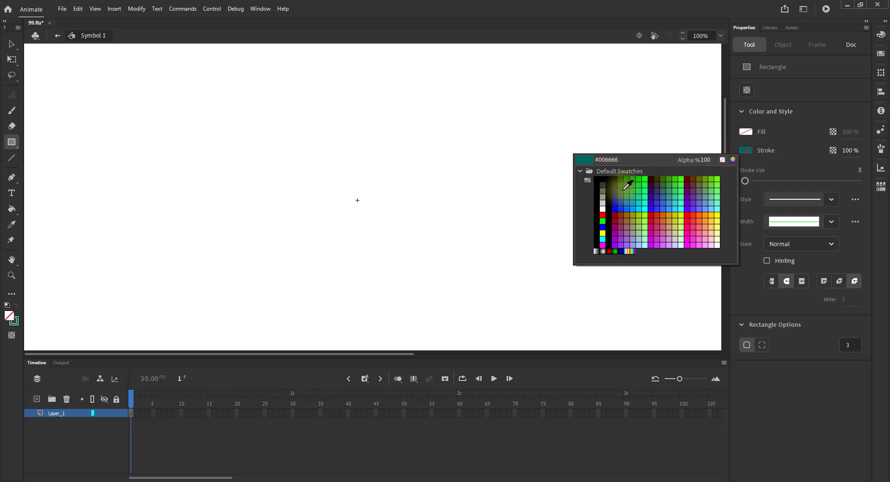
click(603, 183)
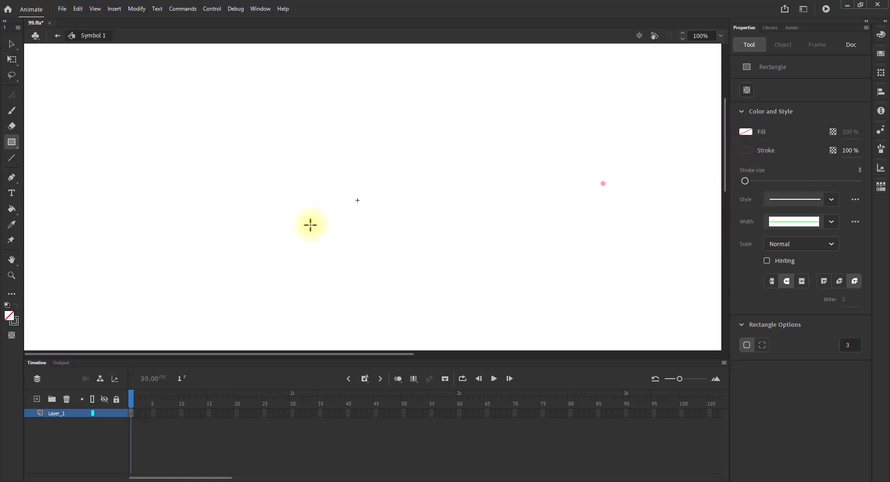
drag(161, 174, 664, 204)
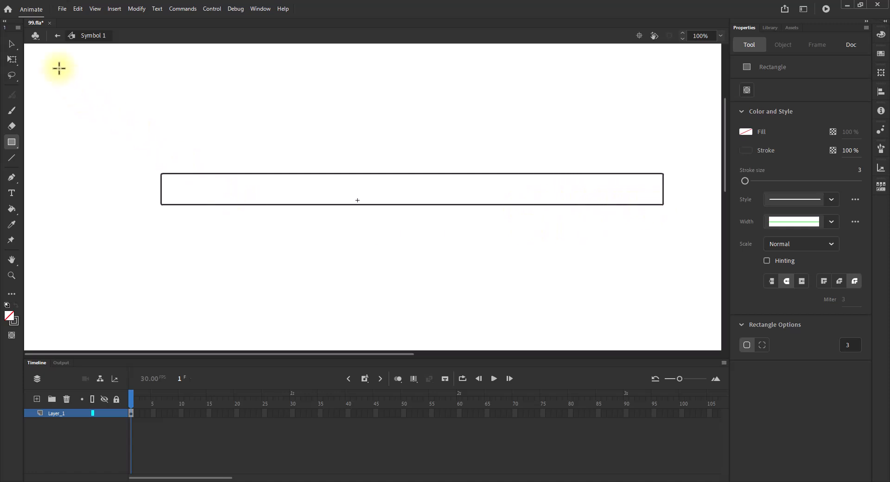
Centre the whole rectangle outline horizontally and vertically on the stage.
click(11, 47)
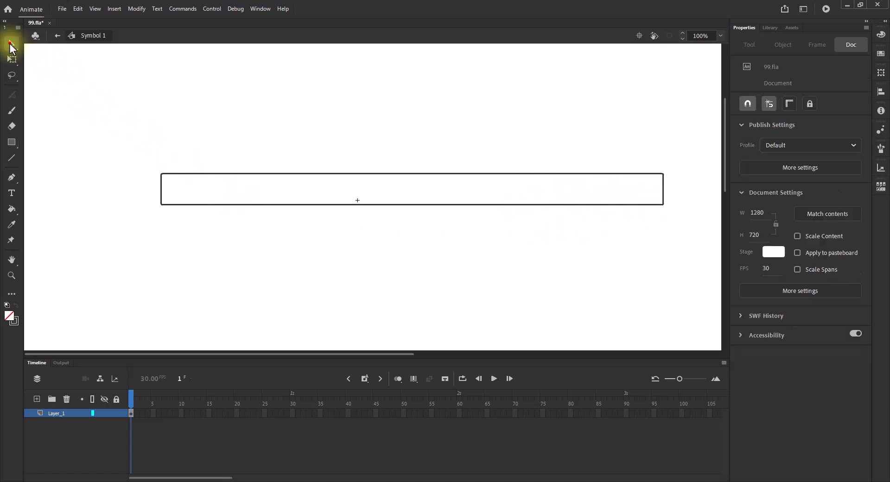
double_click(195, 174)
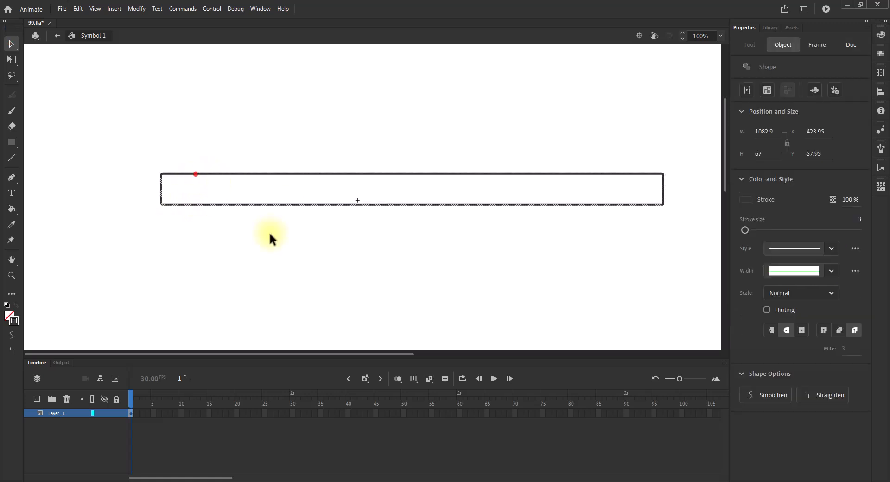
click(881, 93)
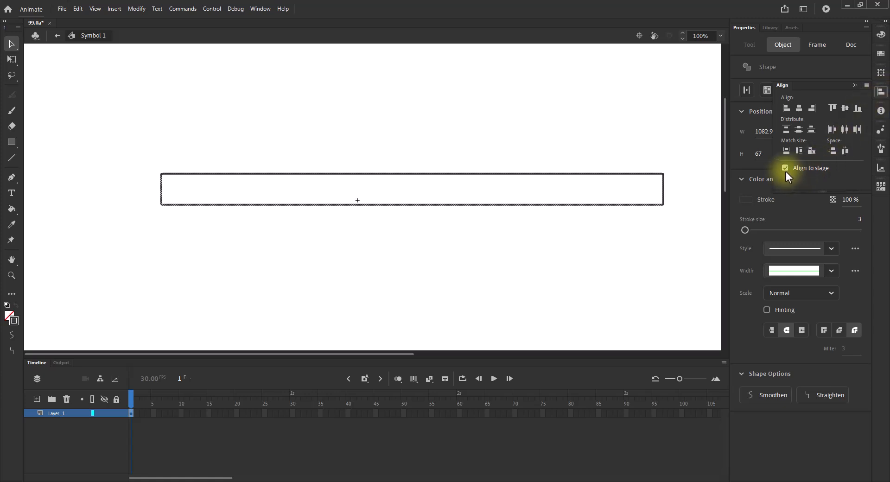
click(799, 109)
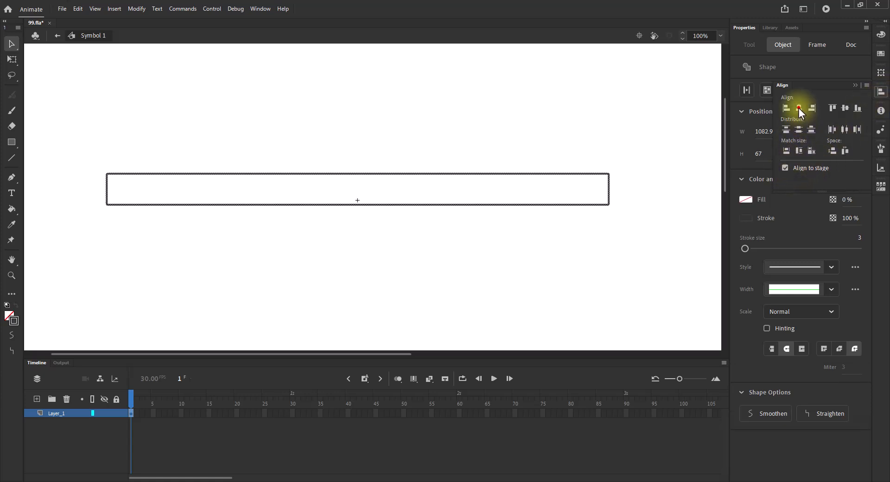
click(845, 107)
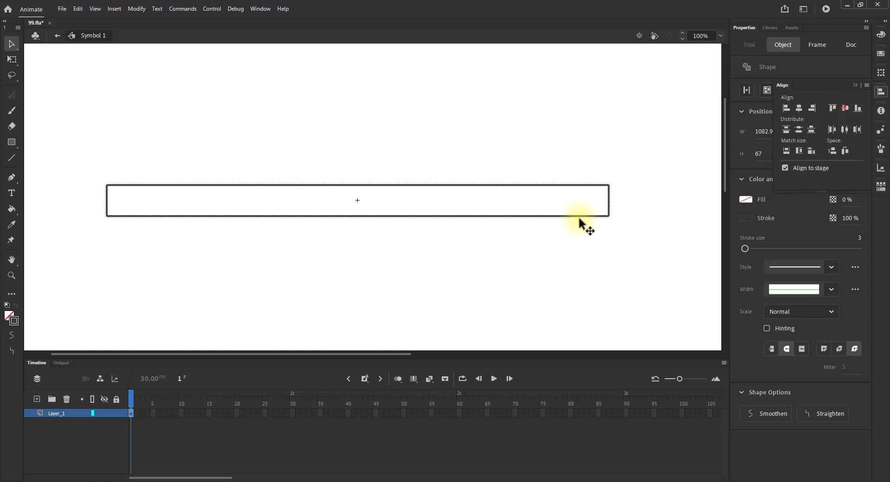
click(286, 251)
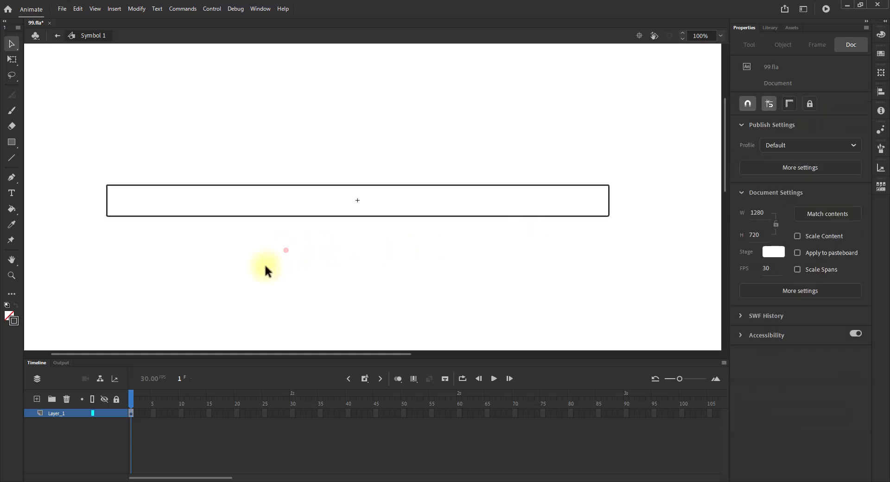
On a new layer, draw a light grey rectangle without stroke and with corner radius 0 inside the outline, filling most of it.
click(37, 399)
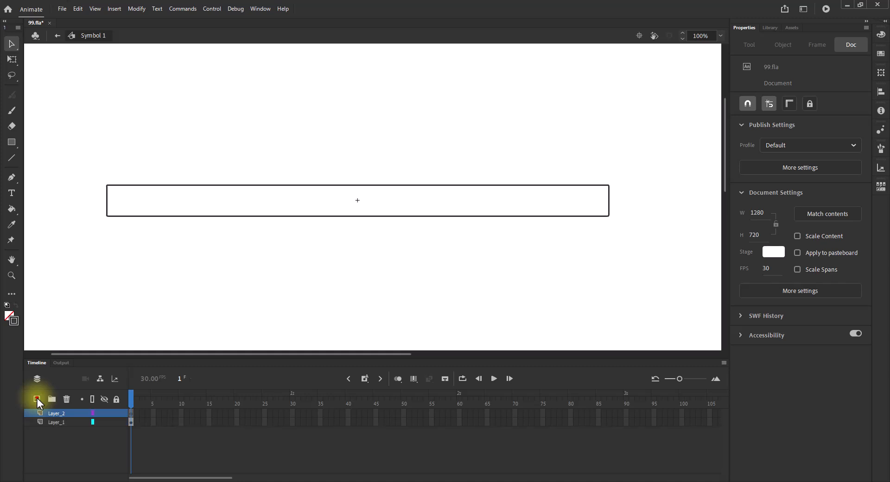
click(132, 413)
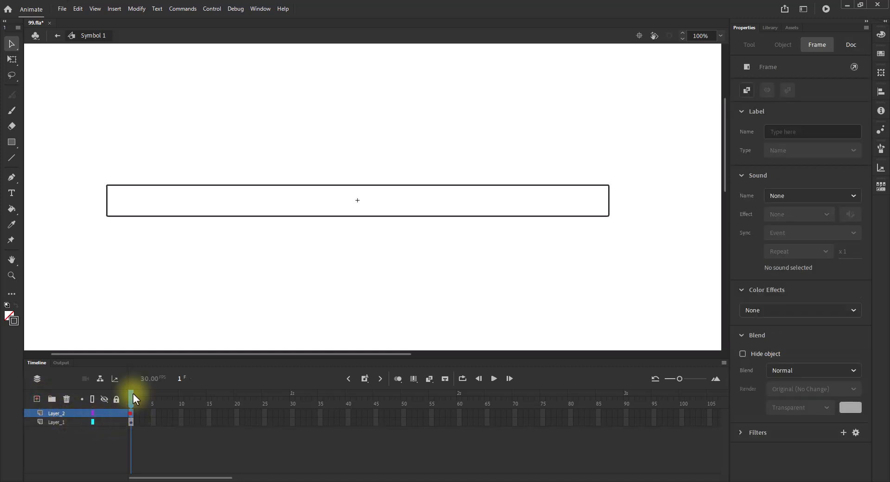
click(12, 142)
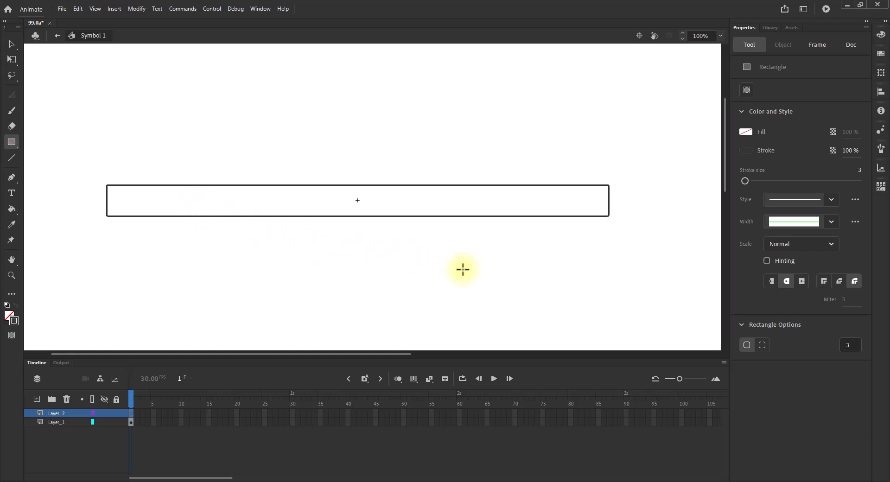
click(847, 343)
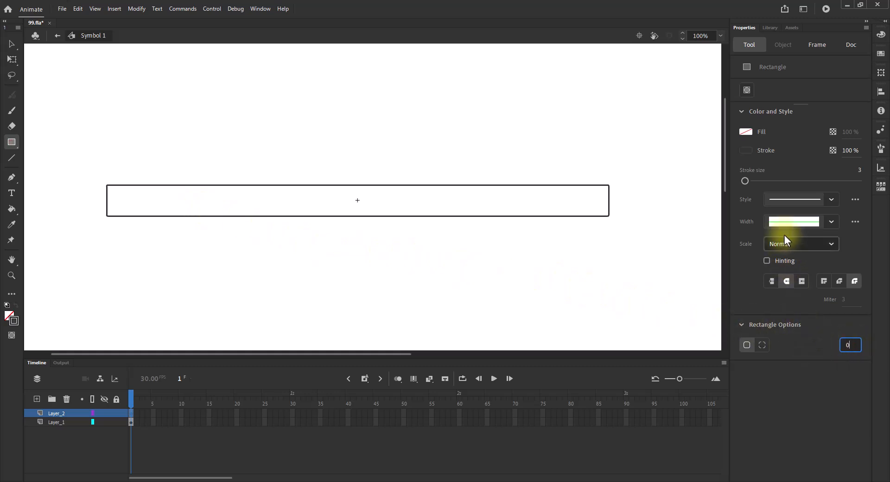
click(747, 149)
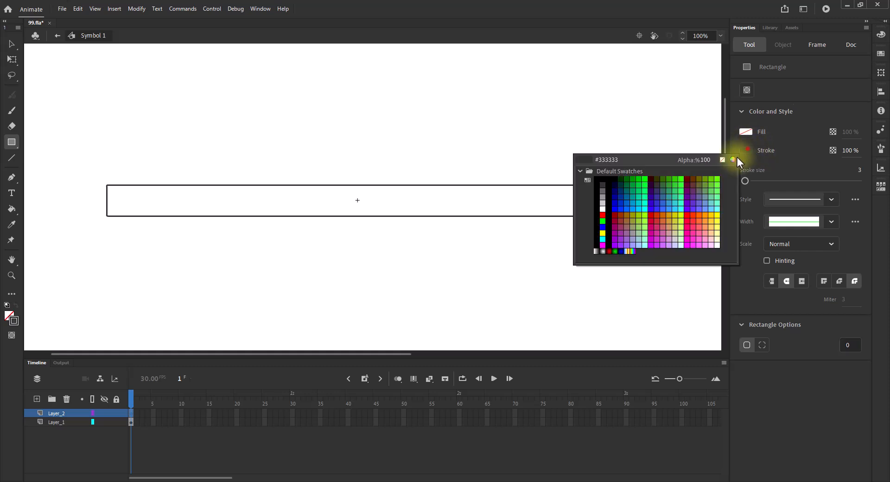
click(722, 159)
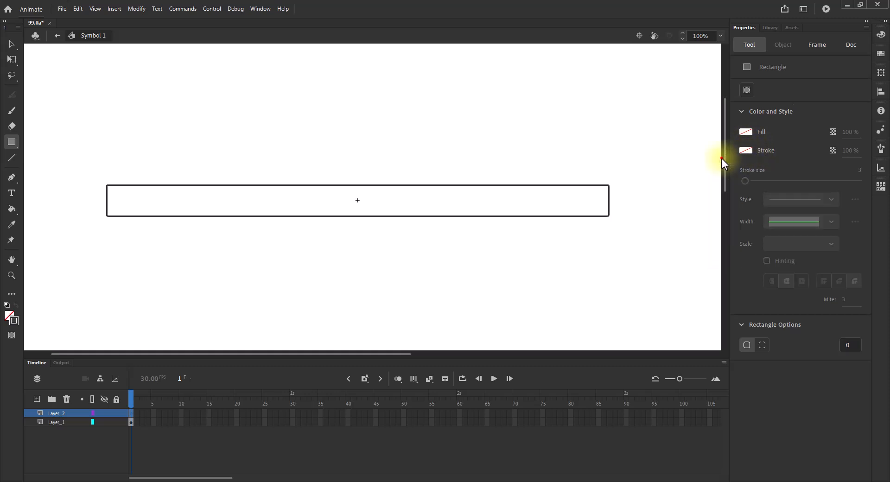
click(747, 132)
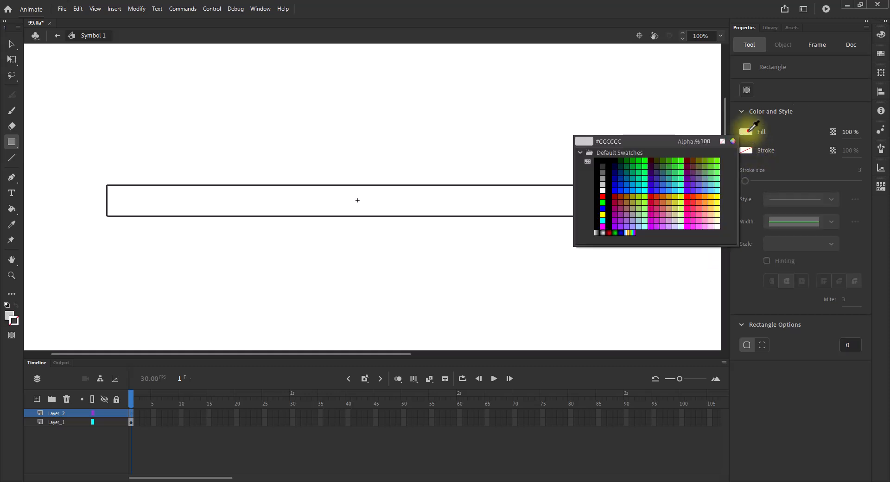
click(679, 217)
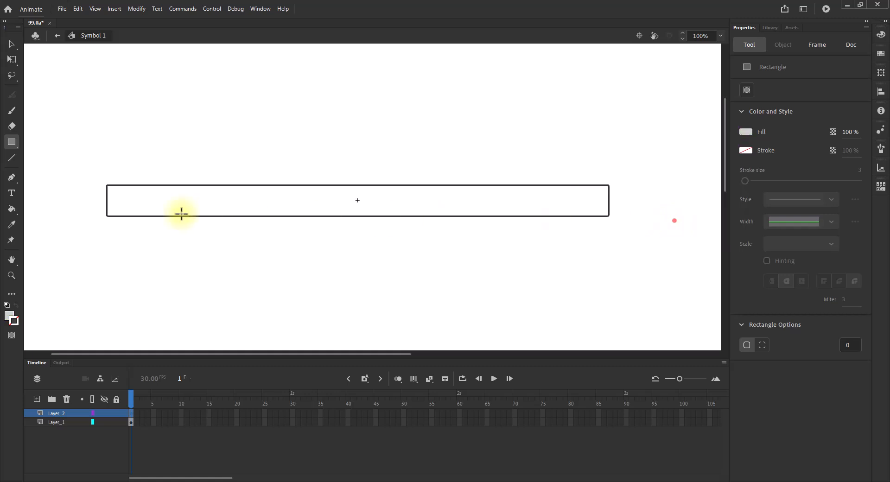
drag(112, 188, 601, 210)
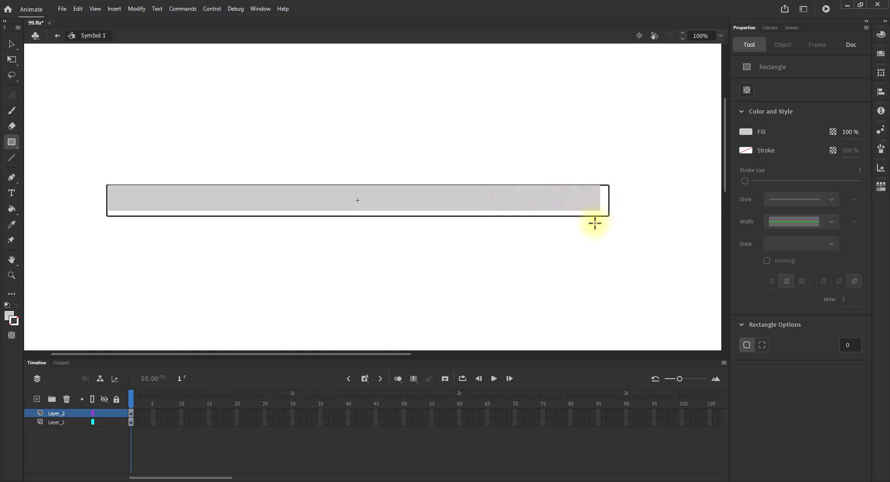
click(12, 44)
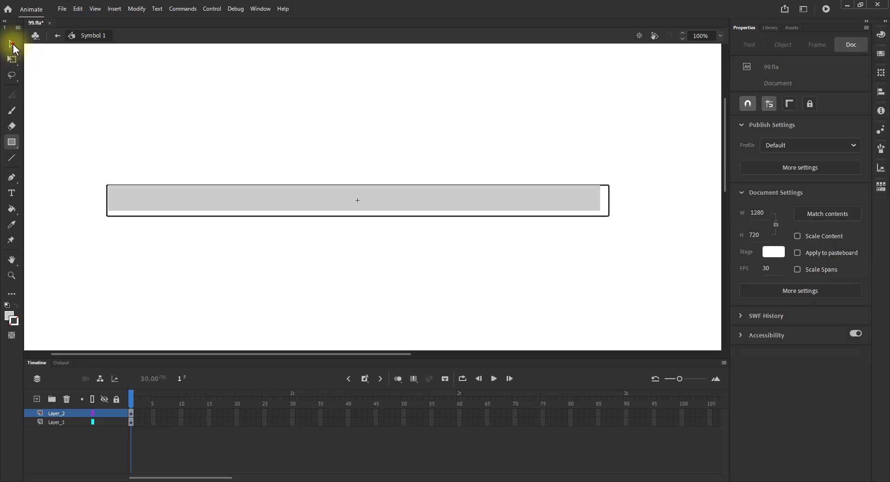
Centre the grey rectangle horizontally and vertically on the stage.
click(170, 195)
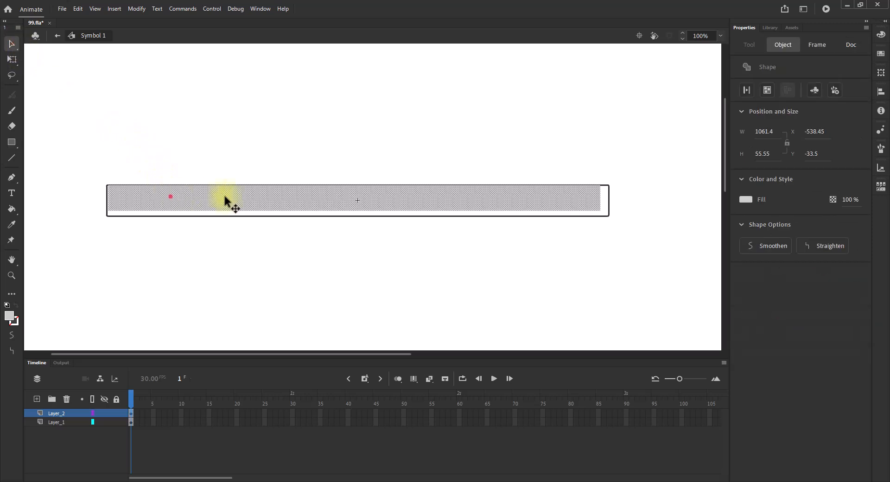
click(881, 92)
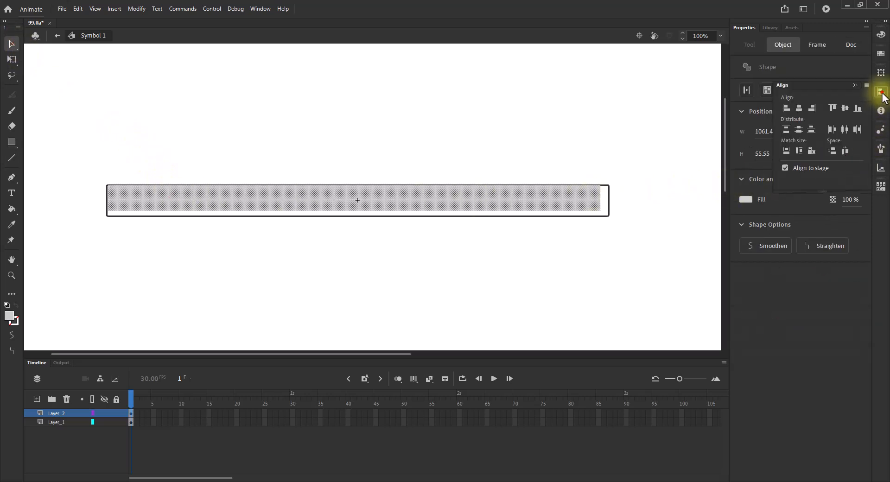
click(799, 110)
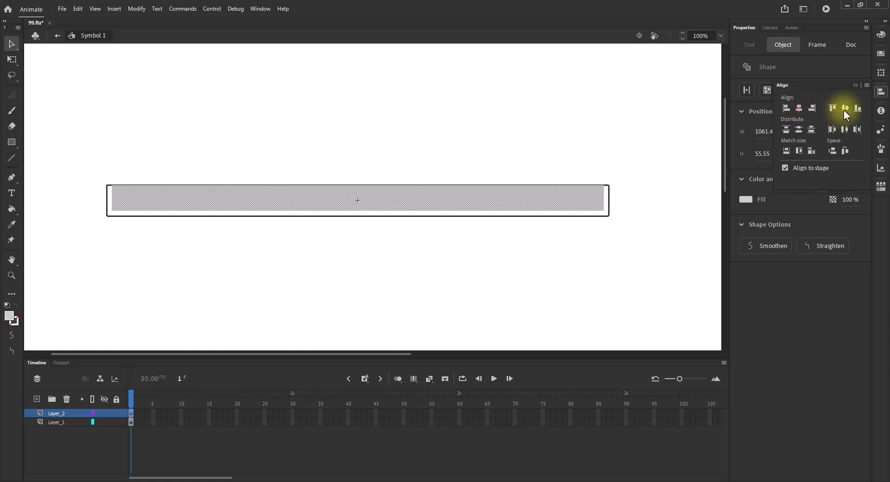
click(845, 110)
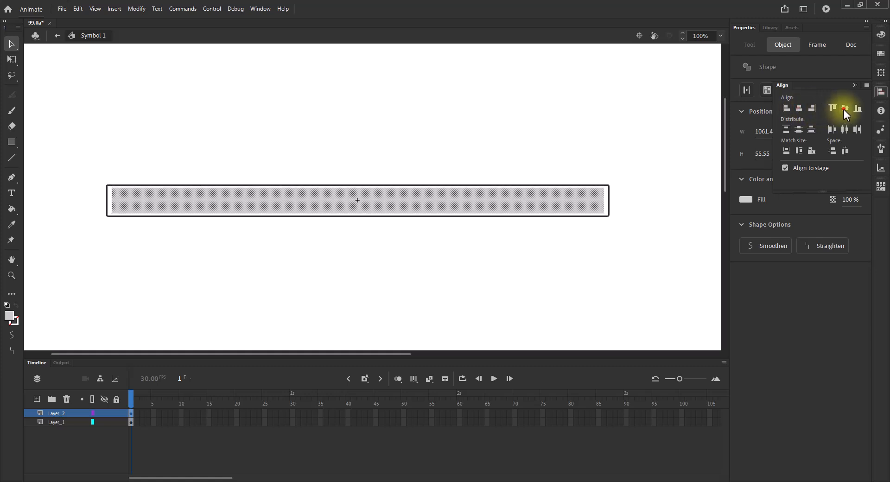
click(412, 265)
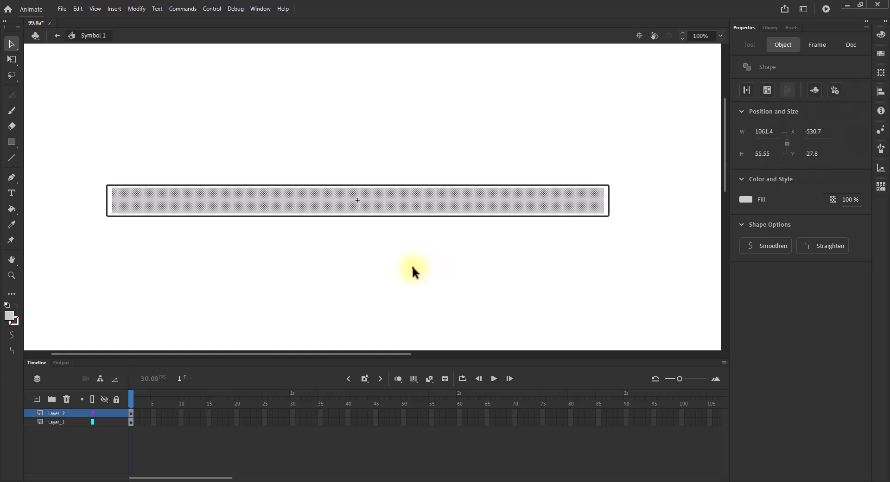
Reduce the grey rectangle's height symmetrically about its centre to about 48 px, leaving its width unchanged.
click(322, 198)
scroll(334, 213, up, 1)
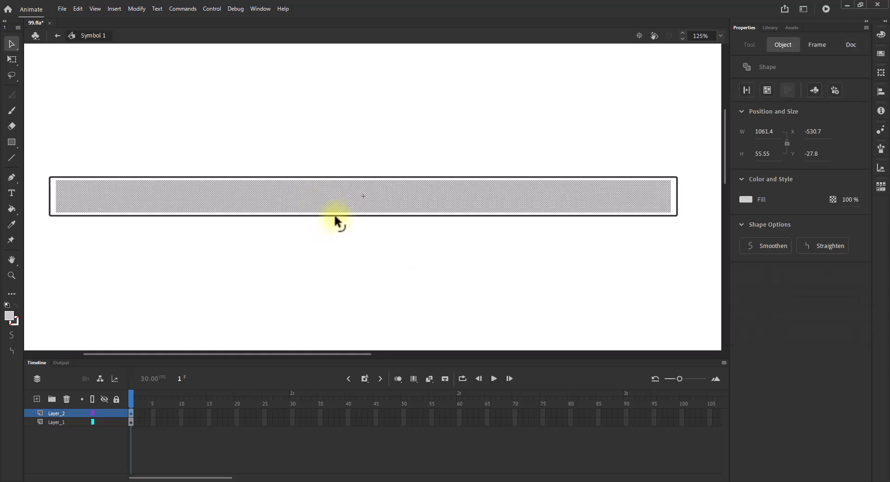
click(11, 59)
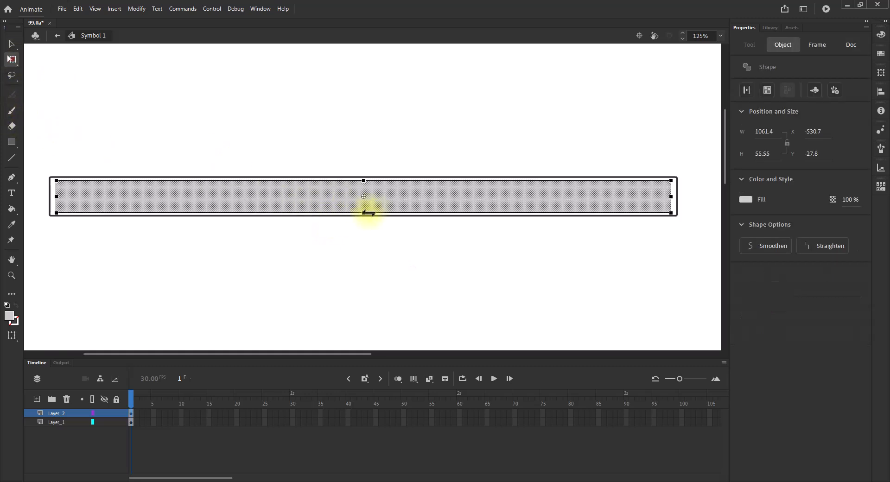
drag(363, 213, 364, 211)
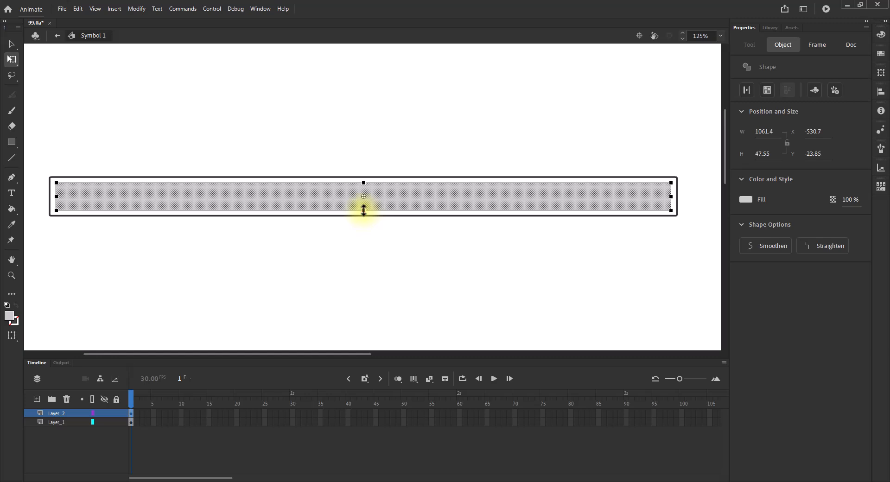
scroll(275, 245, down, 2)
Copy the grey rectangle in place onto a new layer and fill the copy with bright blue.
click(12, 44)
right_click(189, 222)
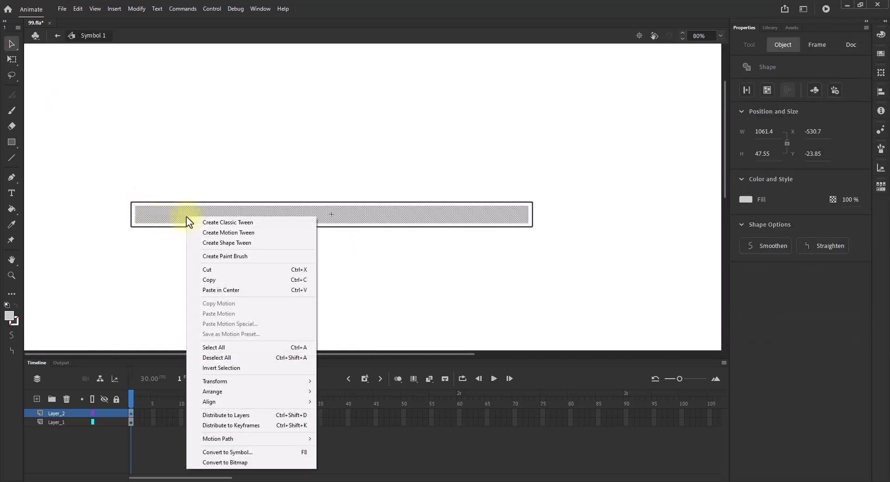
click(211, 281)
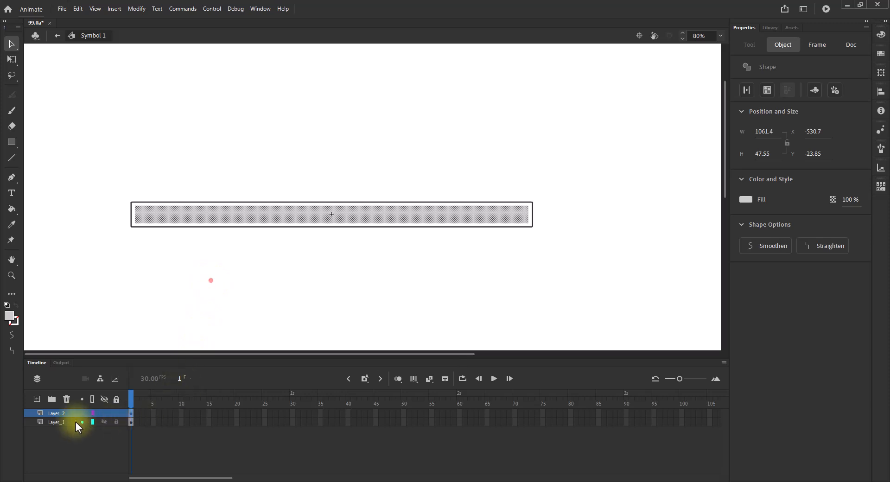
click(37, 399)
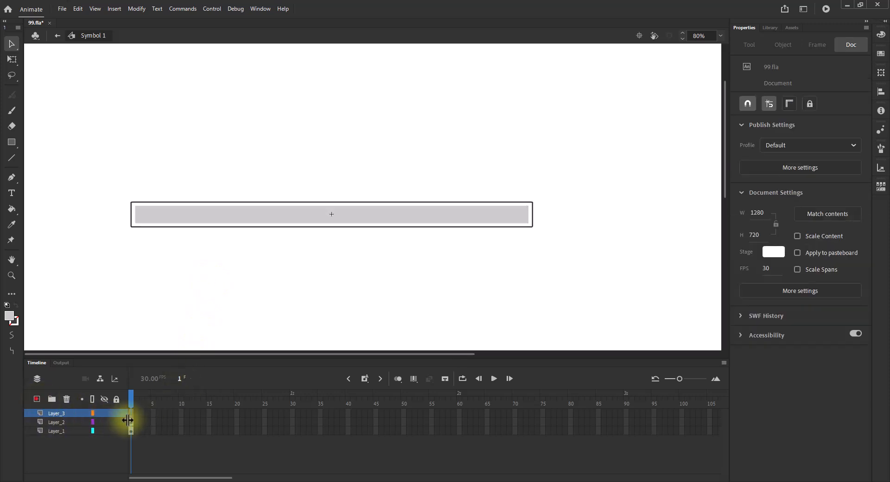
click(130, 414)
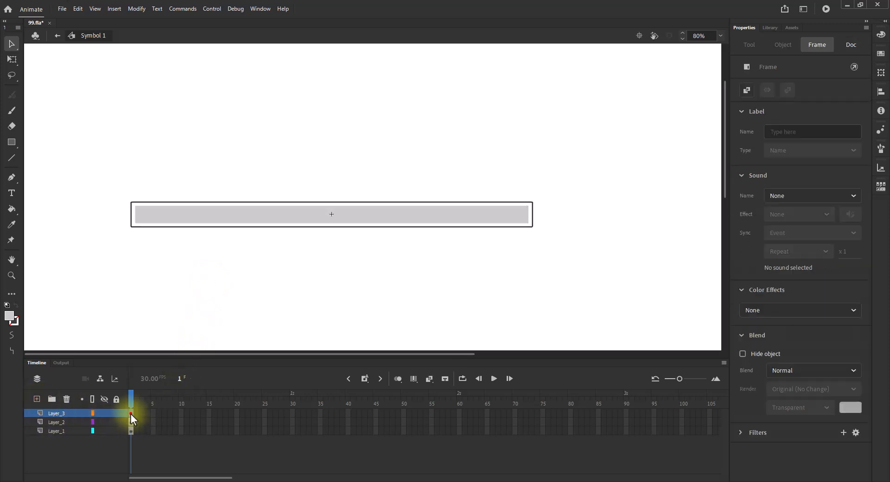
right_click(204, 158)
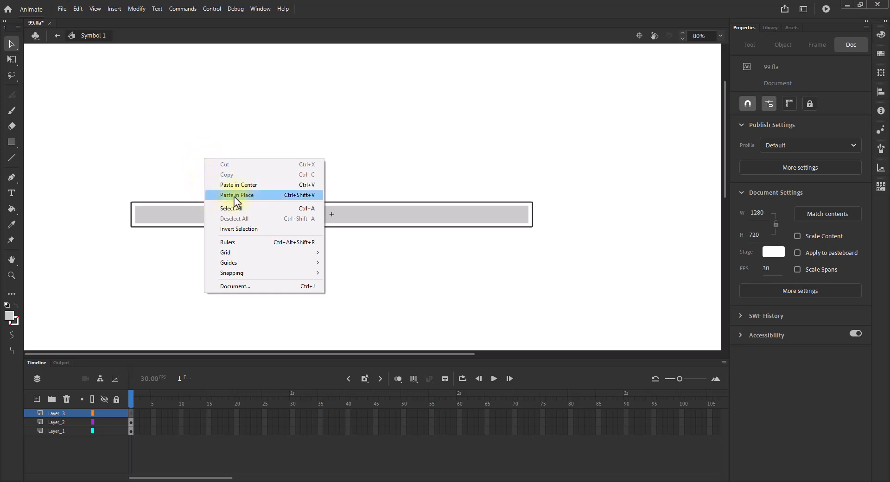
click(246, 197)
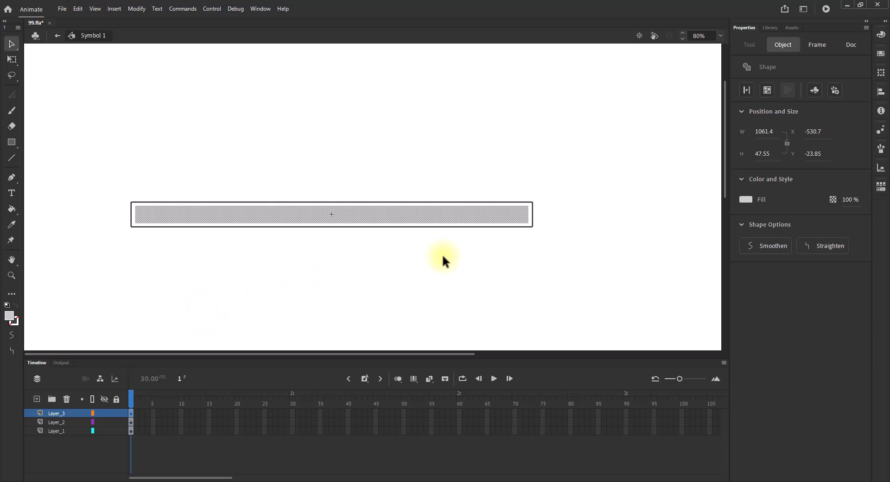
click(746, 201)
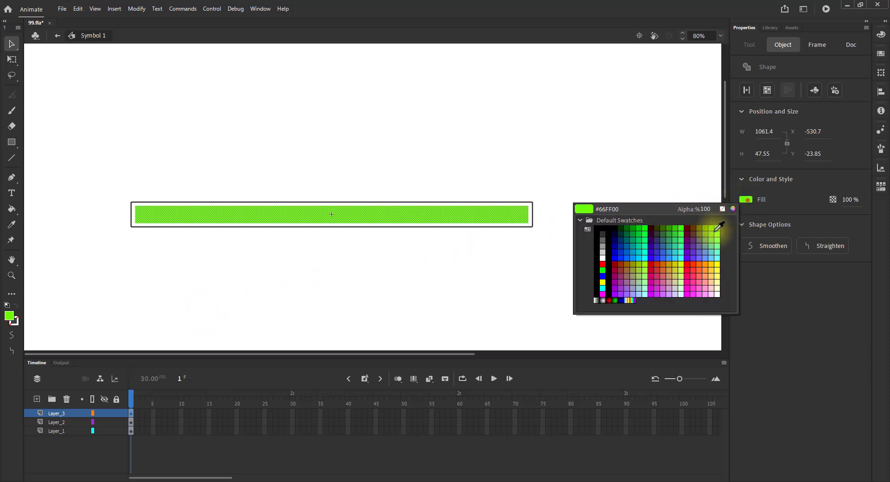
click(628, 255)
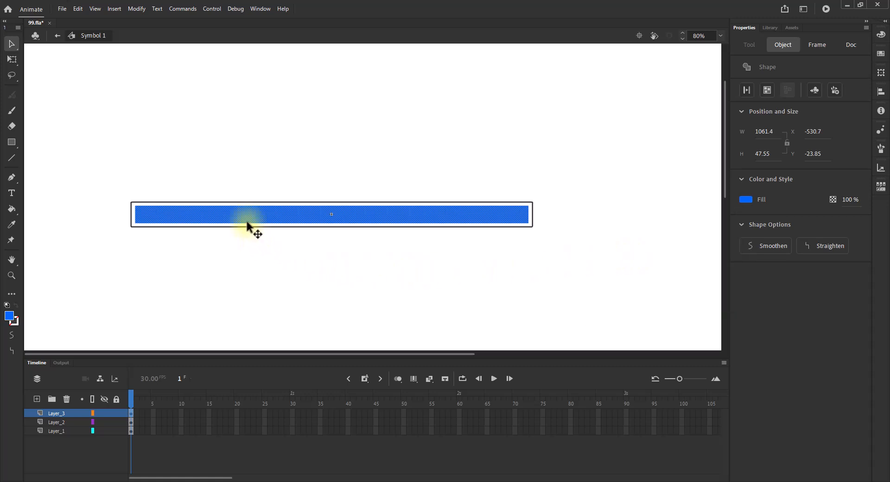
Add another layer above the blue bar and paste the copied grey rectangle in place on it.
click(36, 400)
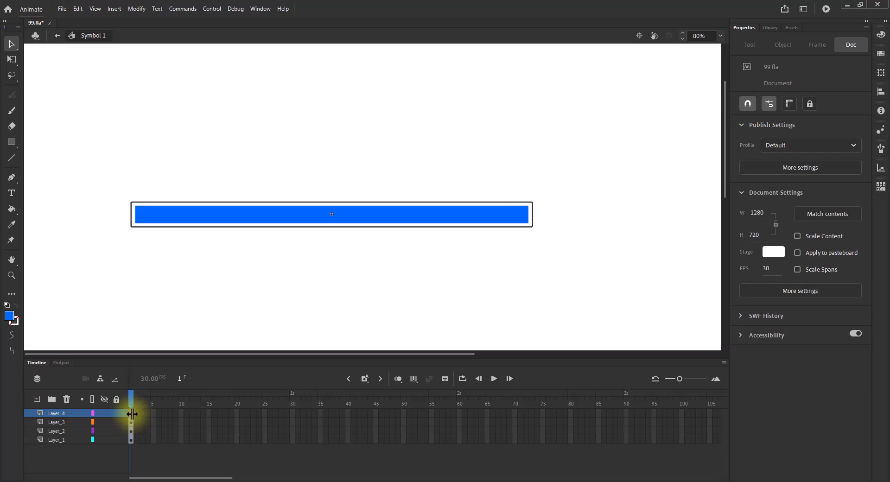
click(134, 417)
click(346, 311)
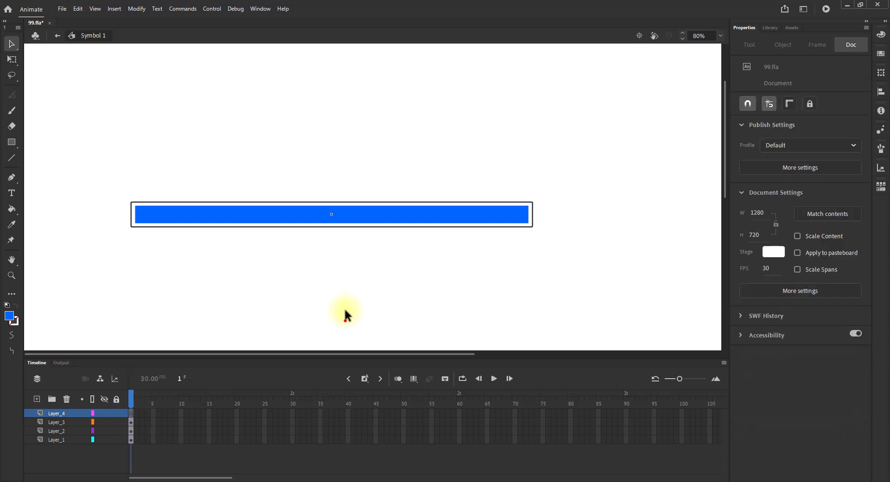
right_click(339, 262)
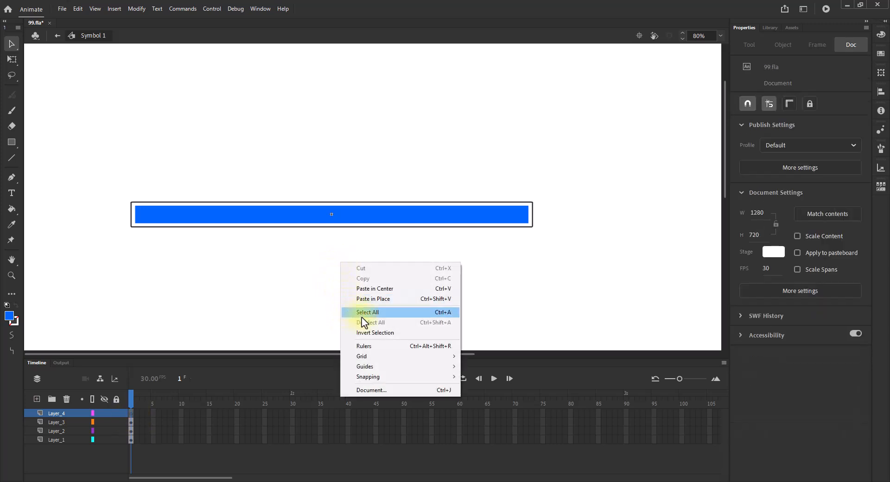
click(371, 300)
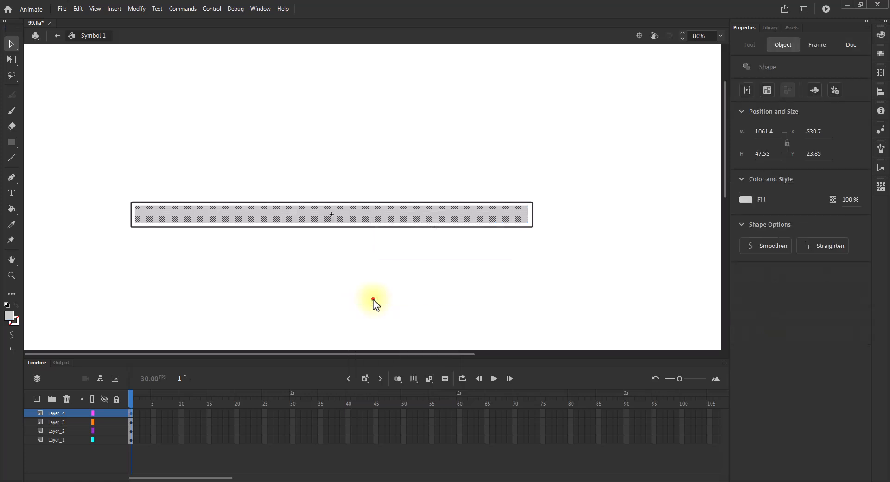
Create a classic tween on Layer_4 with an end keyframe at frame 30, and extend the three other layers to frame 30.
click(131, 416)
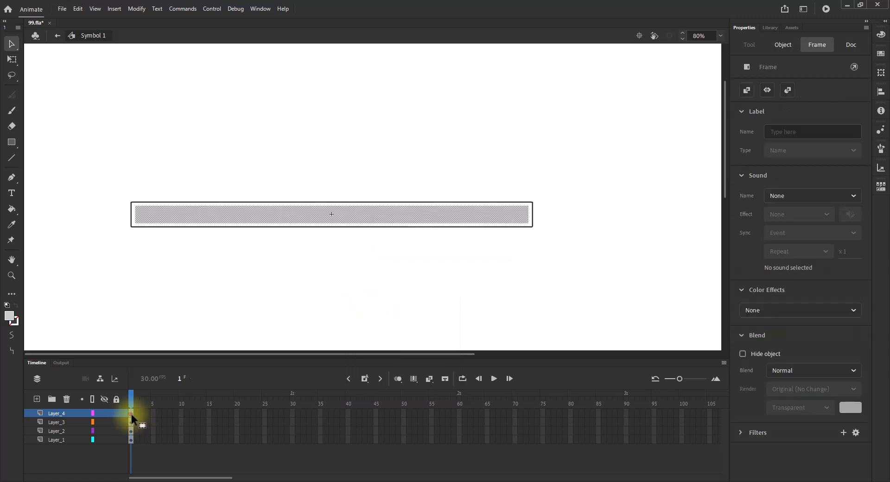
right_click(131, 413)
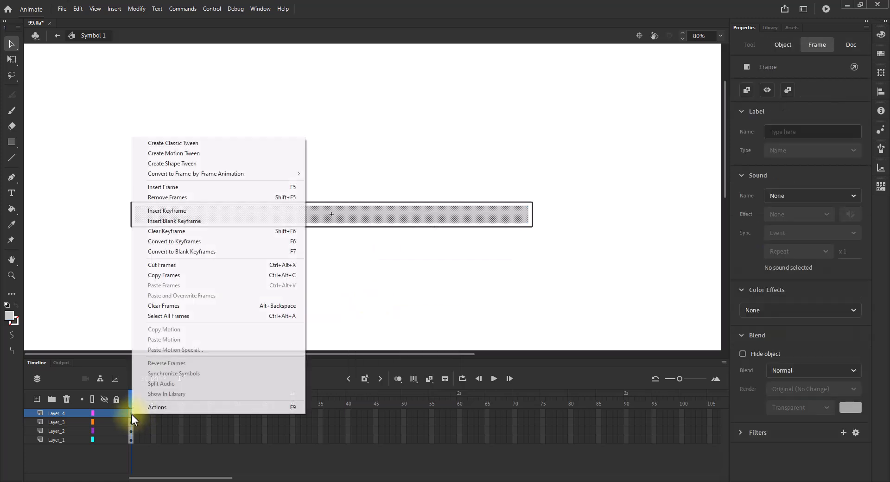
click(180, 143)
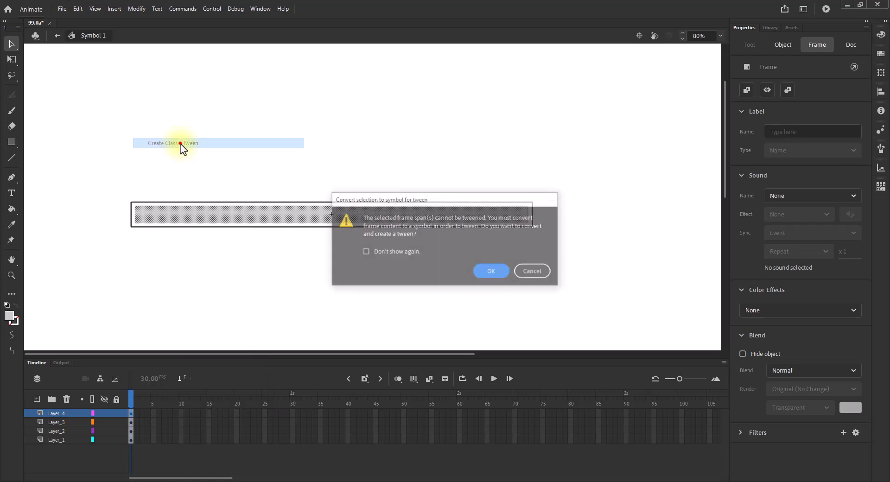
click(491, 272)
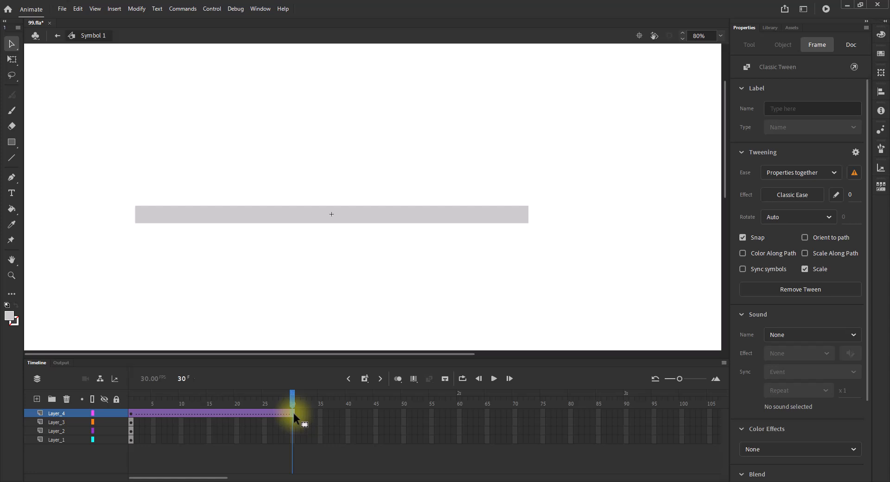
key(F6)
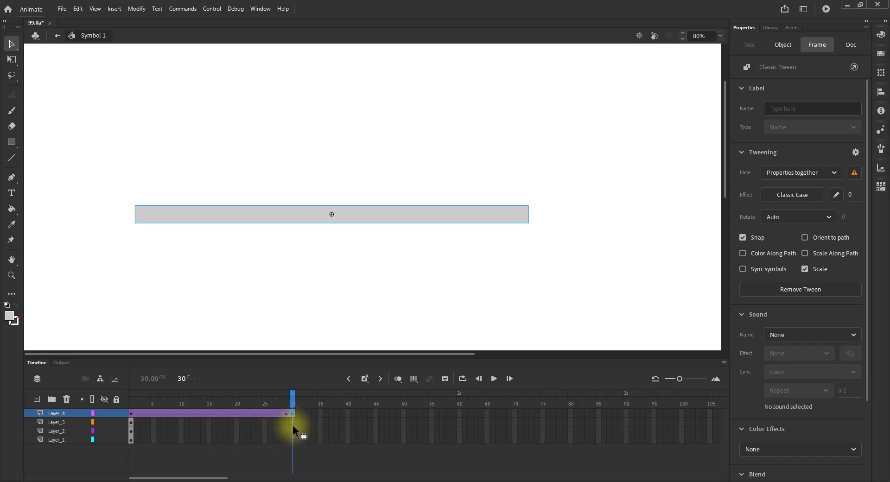
drag(293, 423, 293, 443)
key(F5)
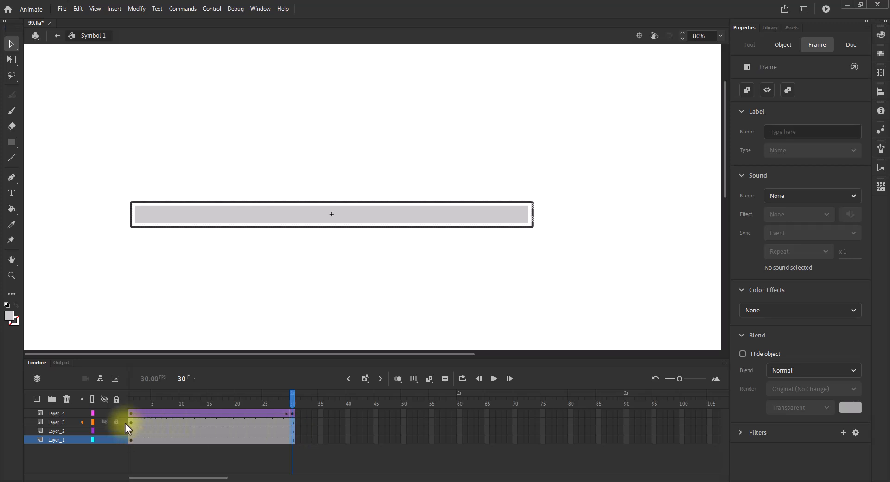
Make Layer_4 a mask for the blue bar and, at frame 1, move its rectangle right to X 1061.4, clear of the bar.
right_click(110, 413)
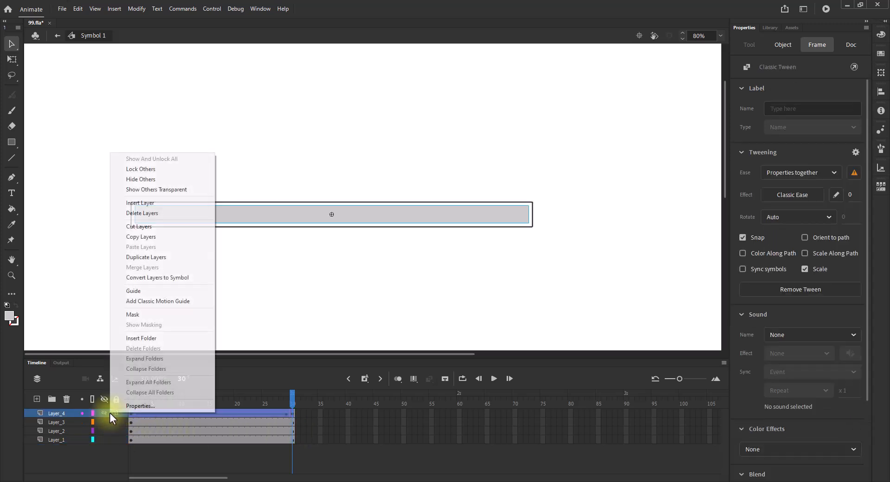
click(143, 315)
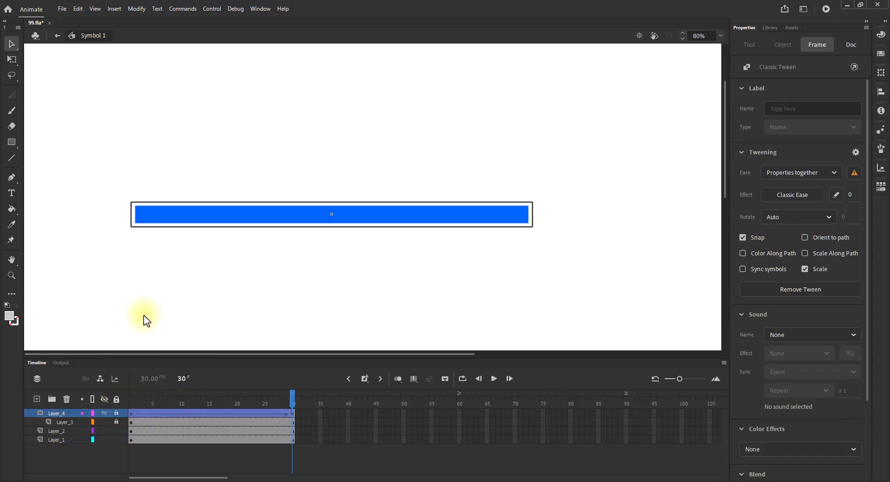
drag(293, 399, 135, 415)
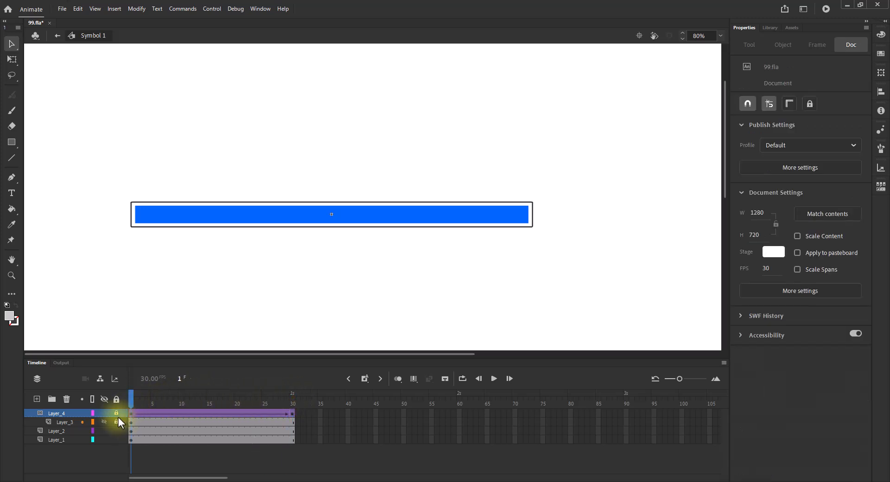
click(116, 414)
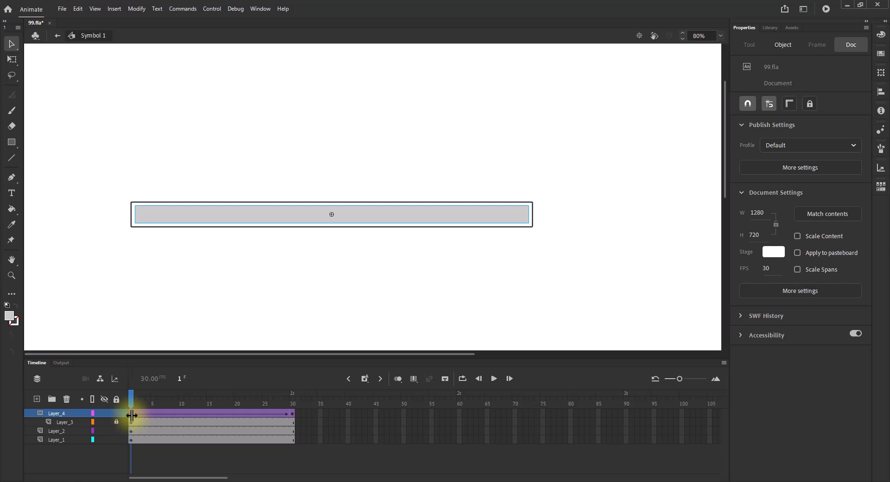
click(131, 414)
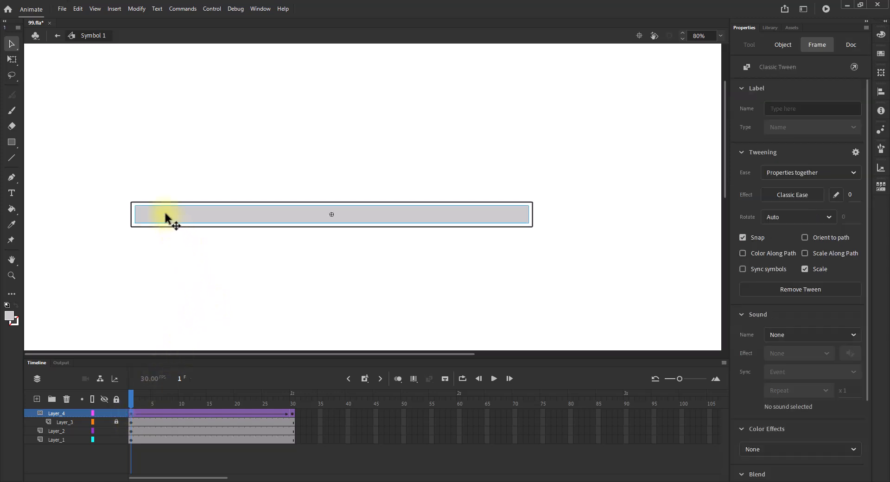
drag(165, 213, 559, 224)
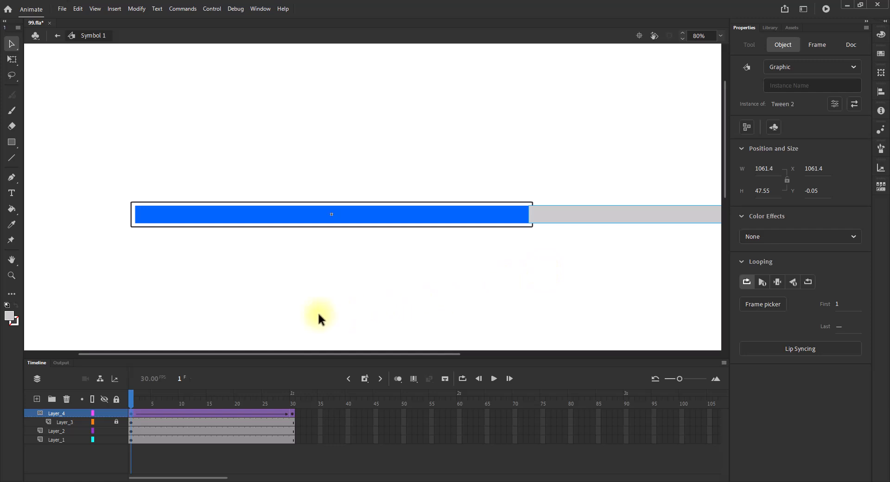
click(116, 413)
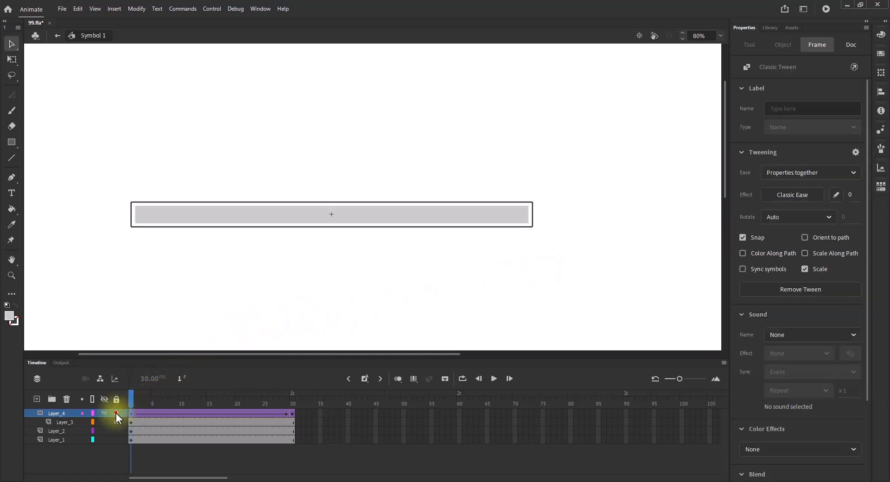
drag(131, 393, 271, 398)
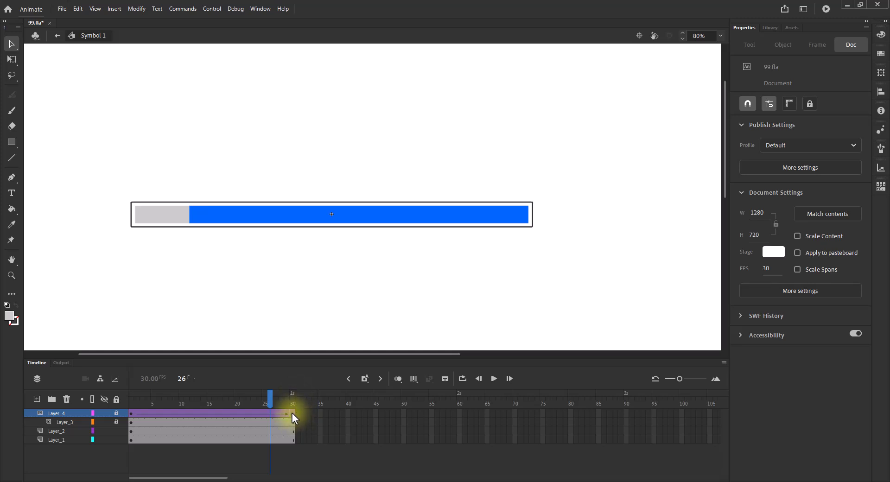
Move the end frames of all four symbol layers to frame 90 and play back the bar animation.
click(293, 413)
click(294, 440)
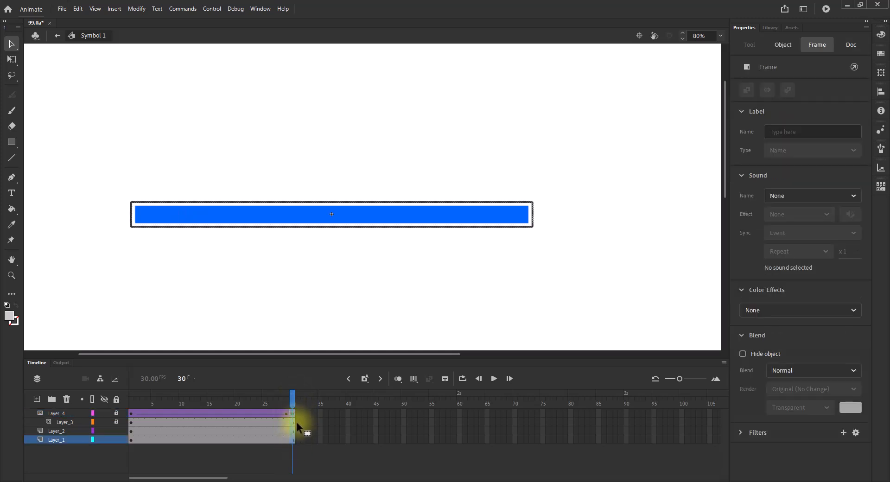
drag(294, 413, 543, 419)
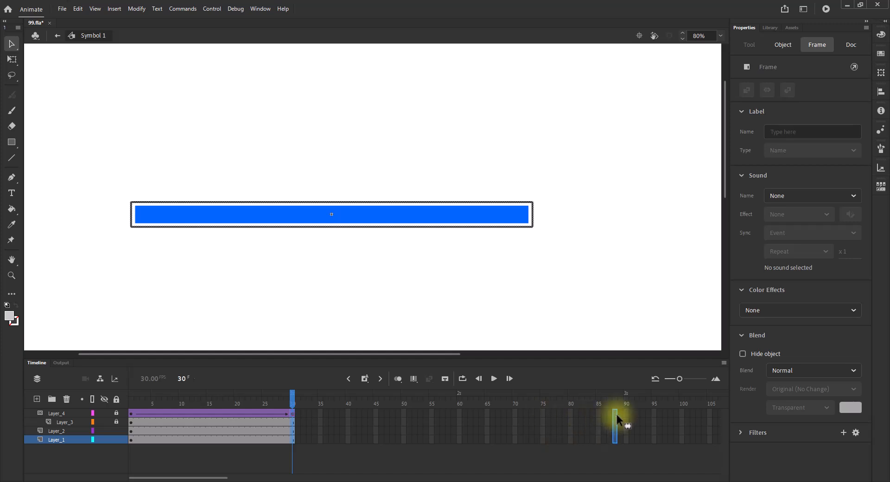
drag(633, 414, 613, 402)
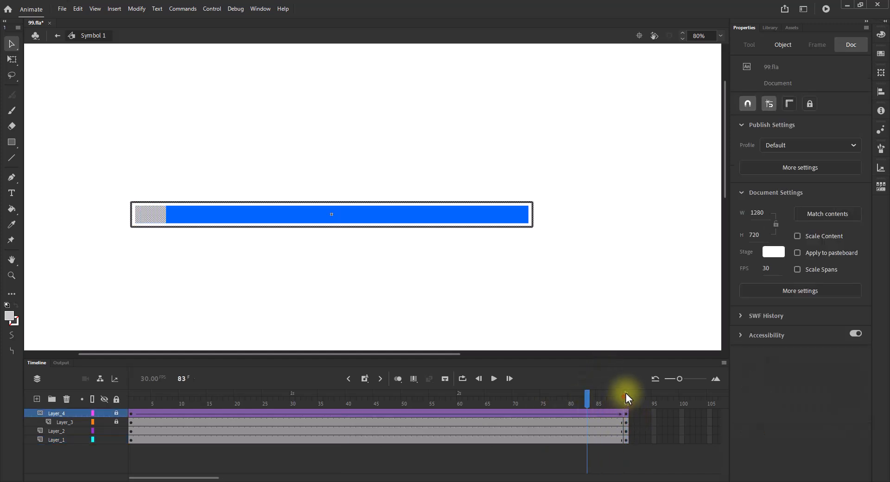
click(494, 379)
click(494, 379)
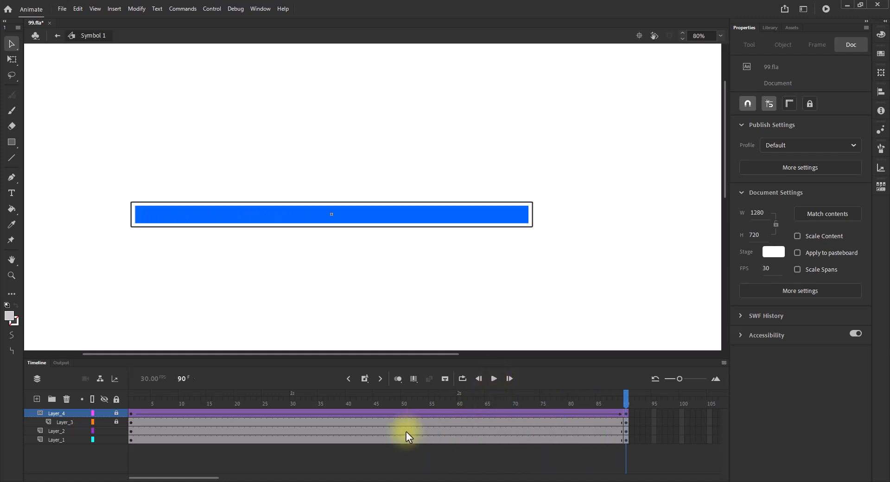
Stretch the animation by moving the end frames of all four layers to frame 150, and play it.
drag(212, 477, 276, 477)
drag(230, 400, 561, 415)
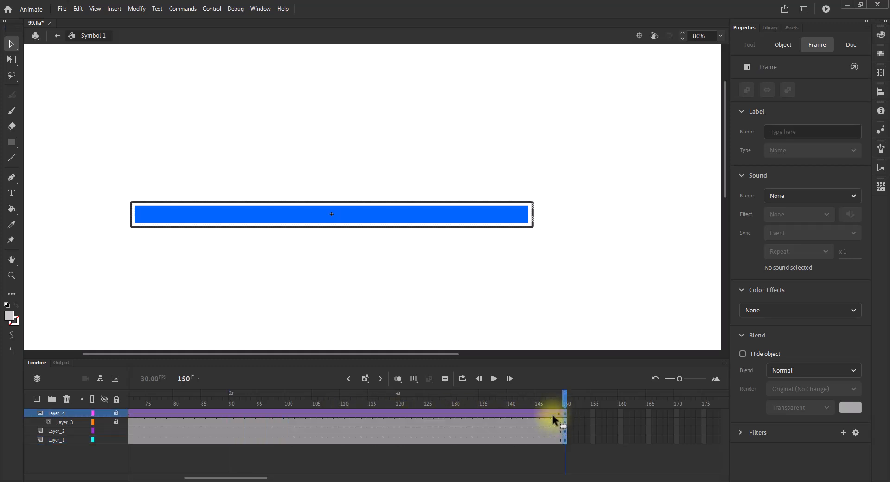
click(491, 380)
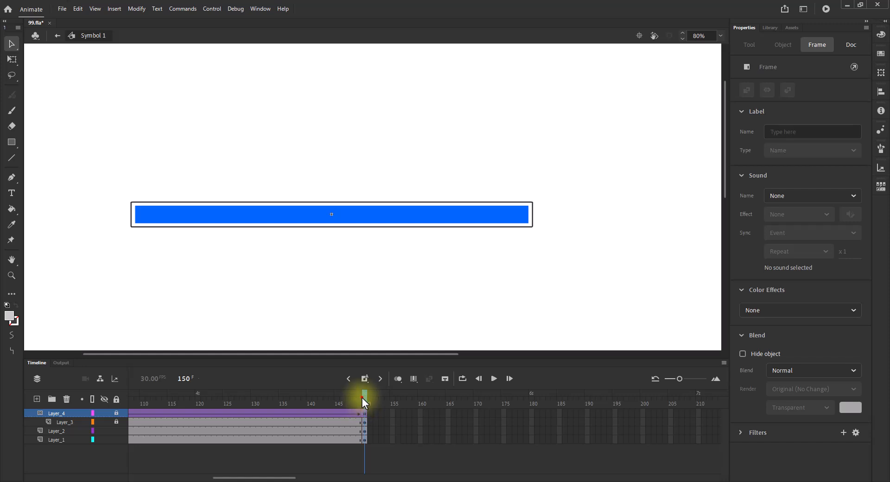
Move the end frames of all four layers to frame 300, by way of frame 210, and play the slowed animation.
drag(363, 399, 321, 400)
click(363, 436)
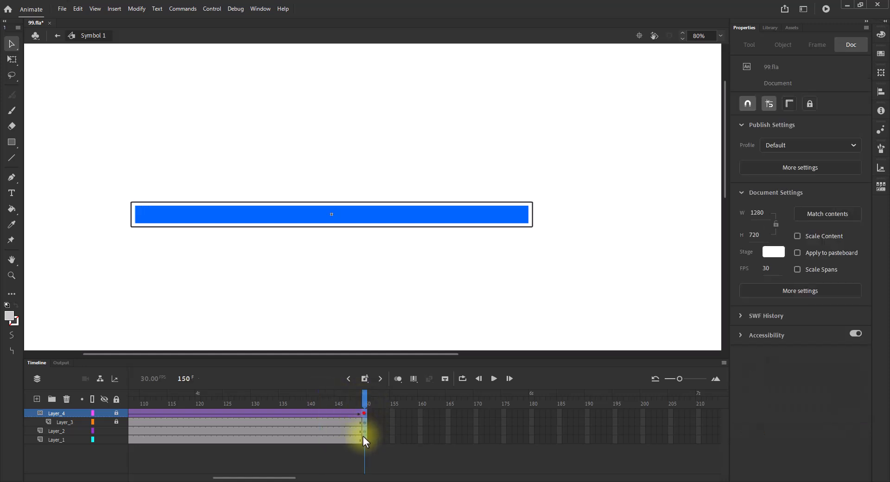
drag(365, 418, 698, 416)
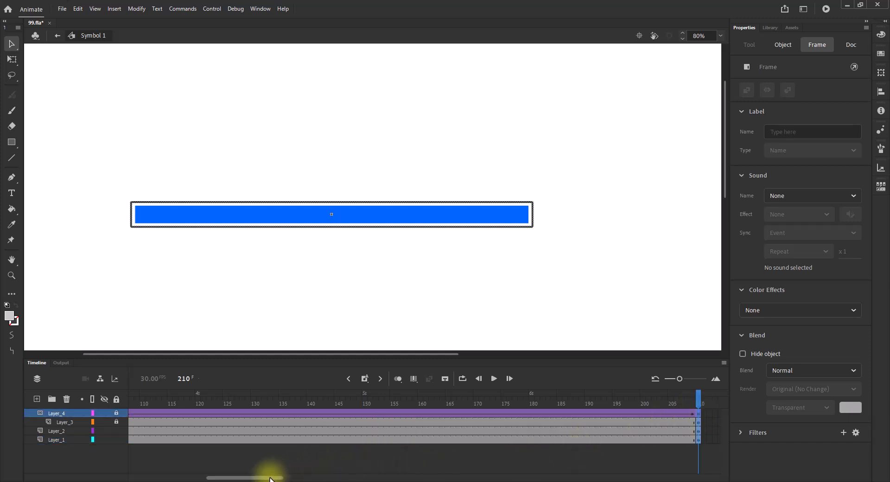
drag(268, 478, 332, 478)
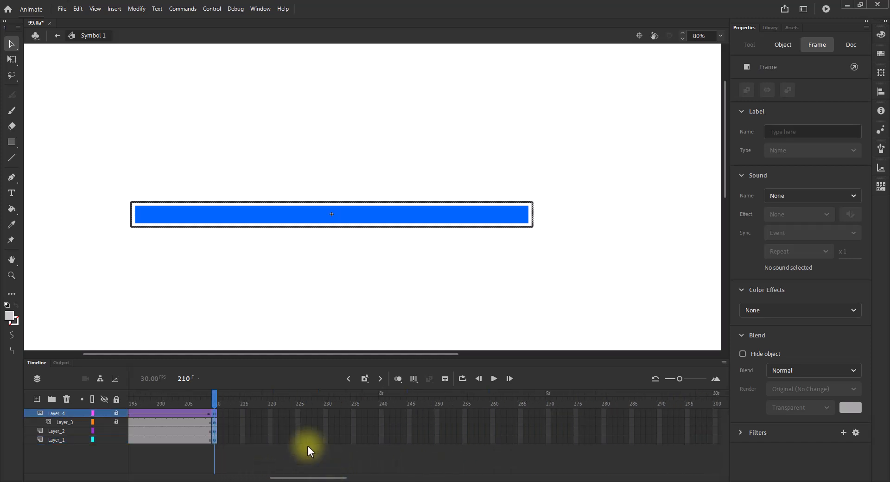
drag(216, 414, 712, 410)
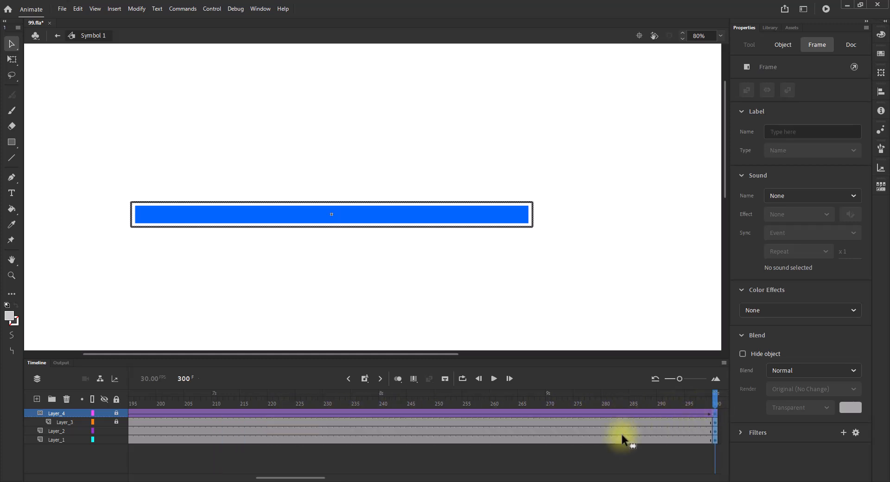
click(495, 379)
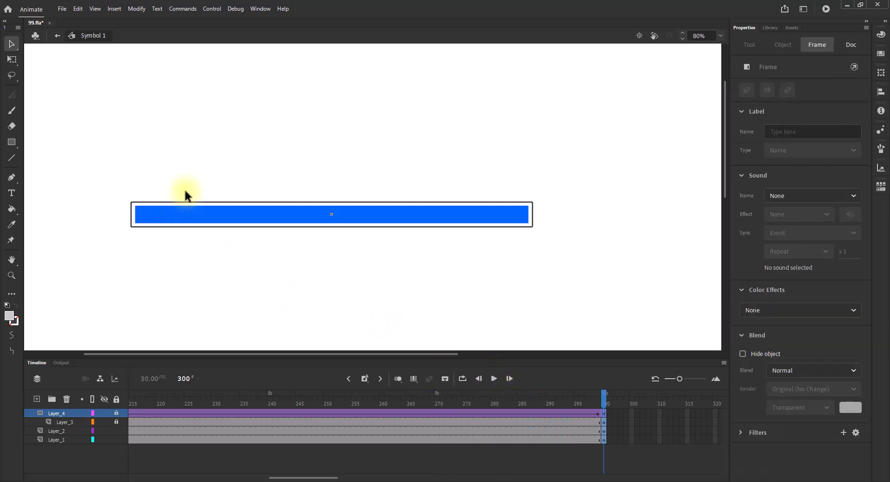
Return to Scene 1 and place an instance of Symbol 1 from the library on the stage.
click(57, 36)
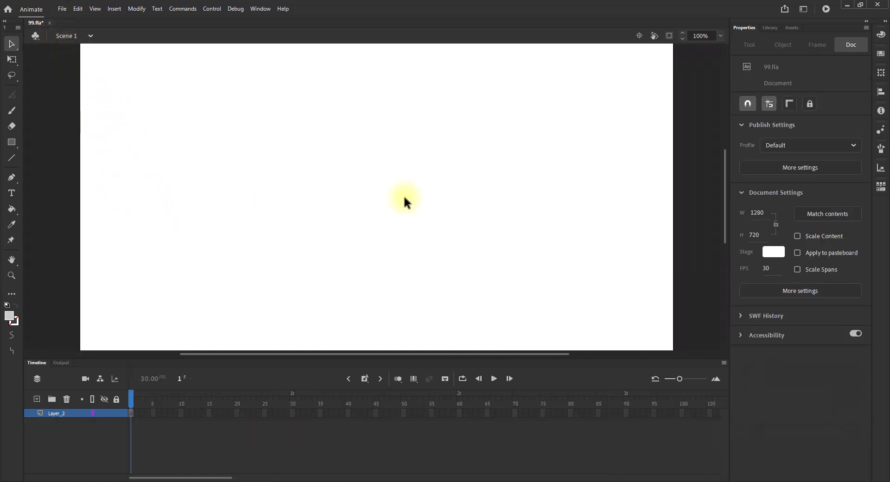
click(770, 28)
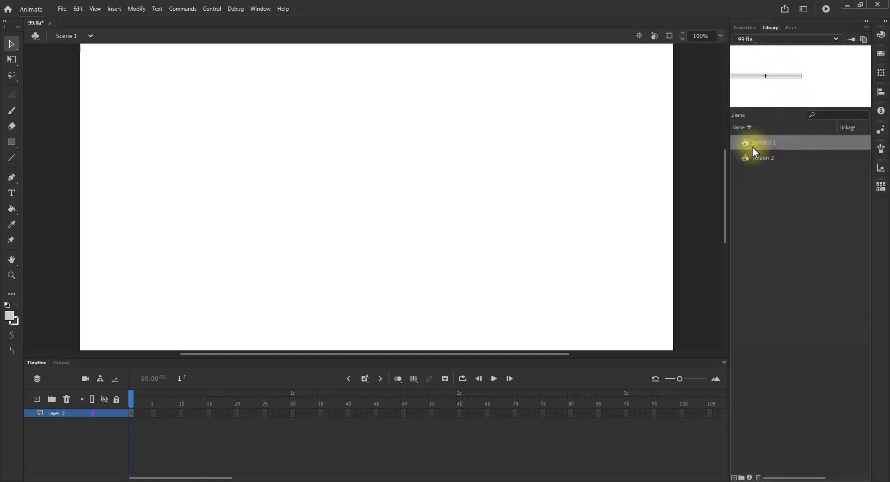
drag(748, 144, 354, 212)
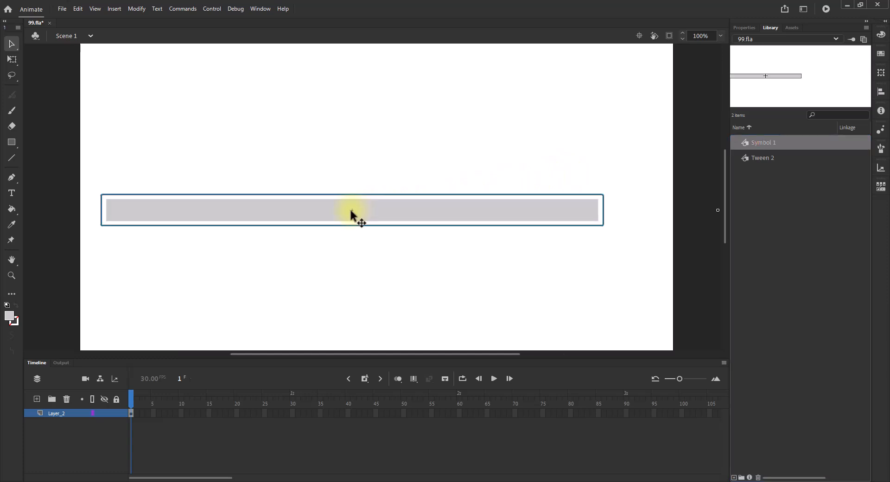
Centre the bar symbol horizontally and vertically on the stage.
click(882, 91)
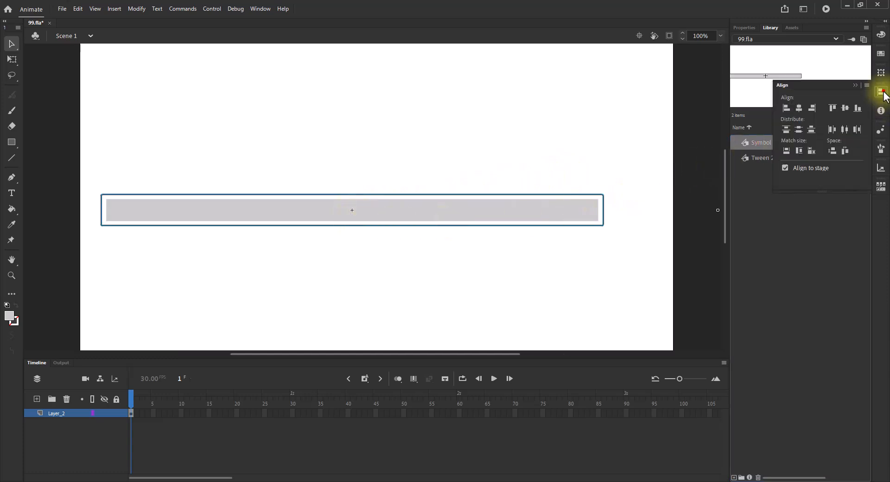
click(799, 108)
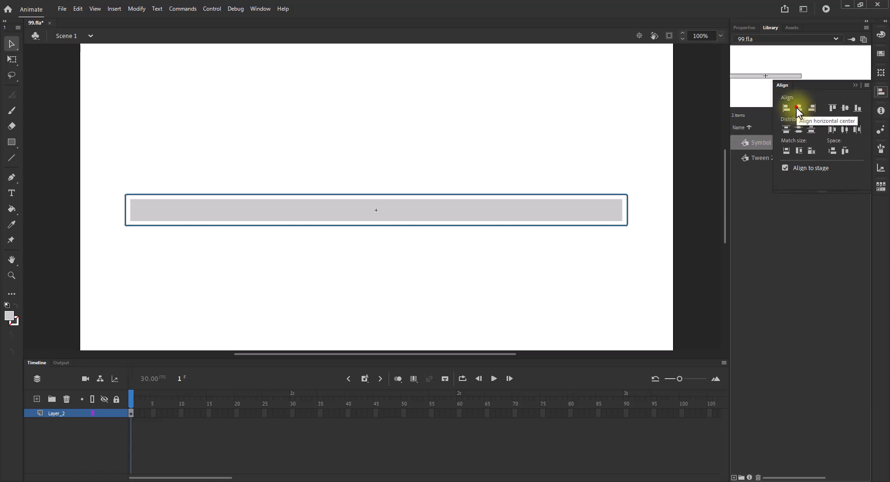
click(846, 108)
click(404, 258)
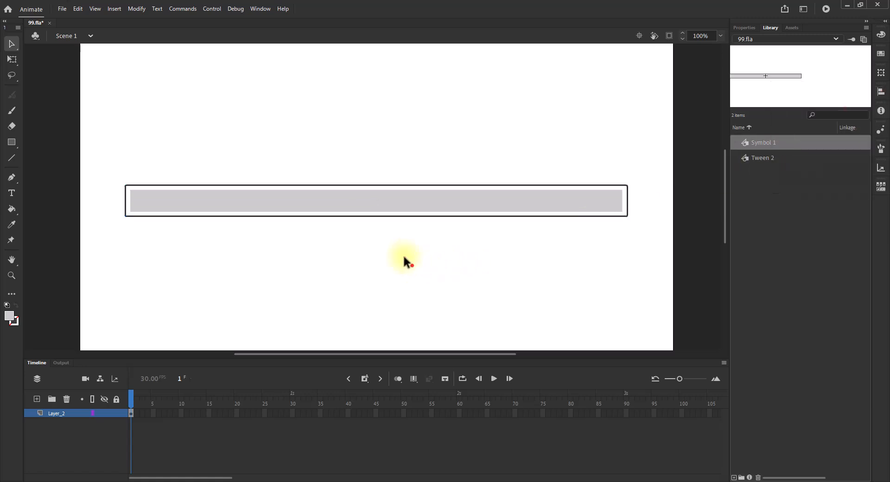
Extend the scene's Layer_2 with frames up to frame 300.
scroll(401, 251, down, 2)
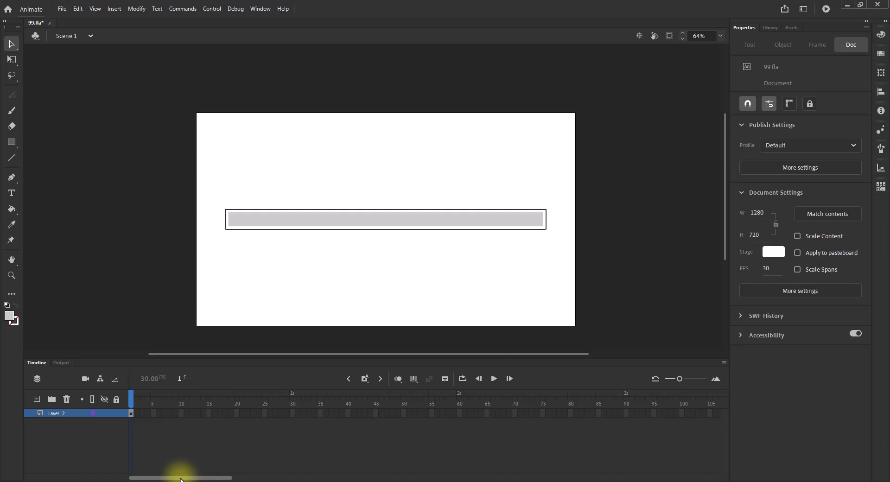
drag(181, 479, 410, 478)
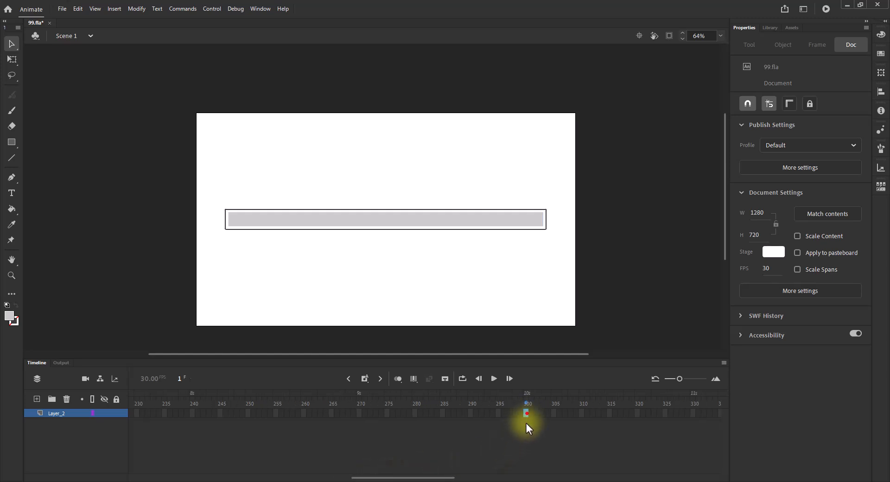
key(F5)
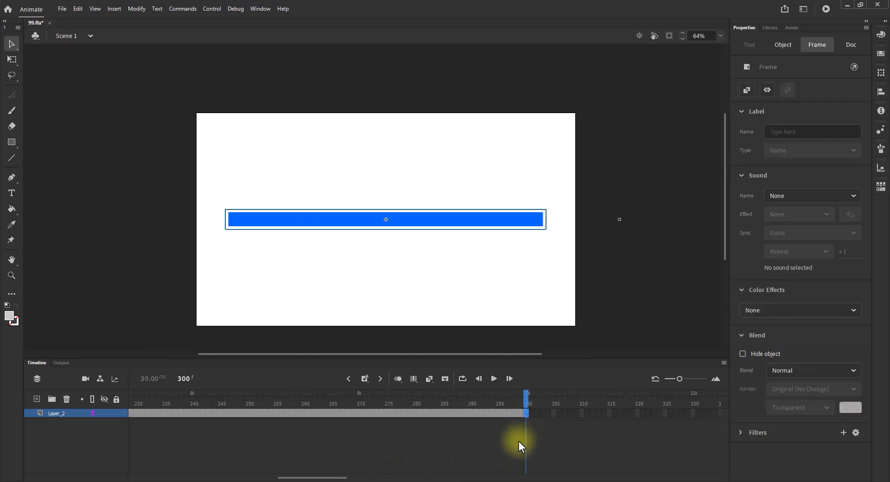
Scrub back through the scene's timeline, test the movie to watch the bar animation, and close the test window.
drag(526, 397, 130, 396)
key(ctrl+Return)
click(167, 281)
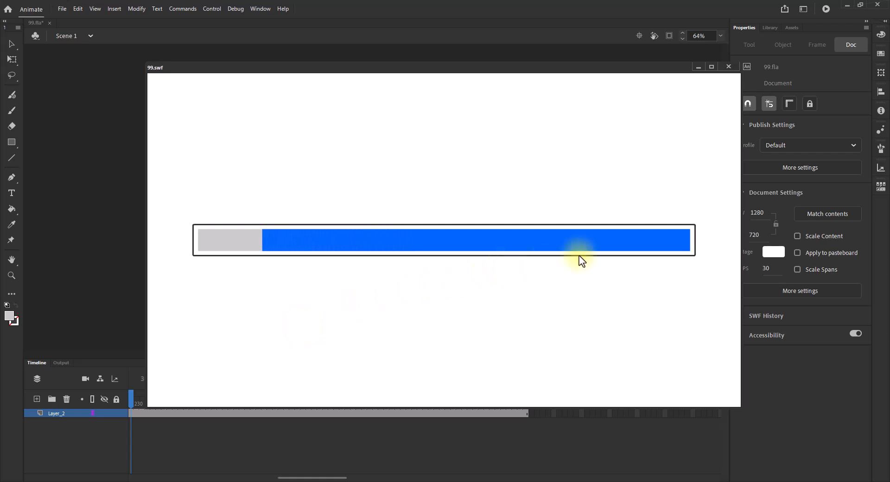
click(728, 67)
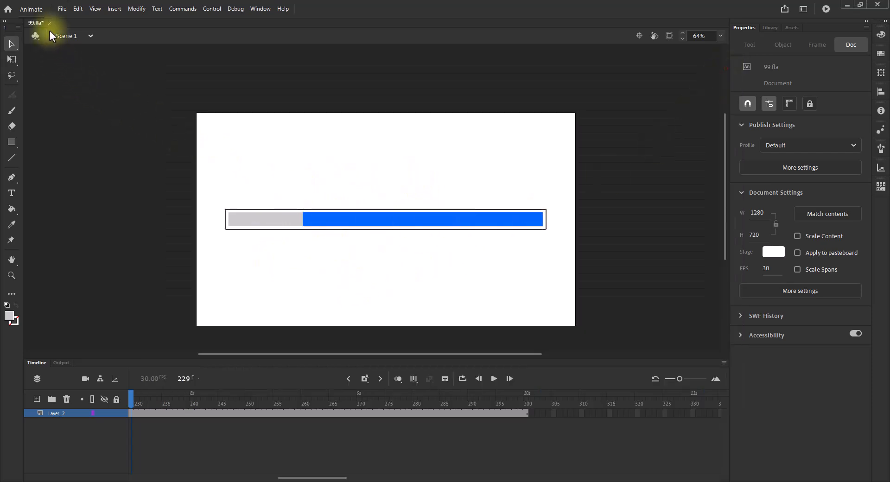
Start an animated GIF export of the scene and set its matte to None.
click(61, 9)
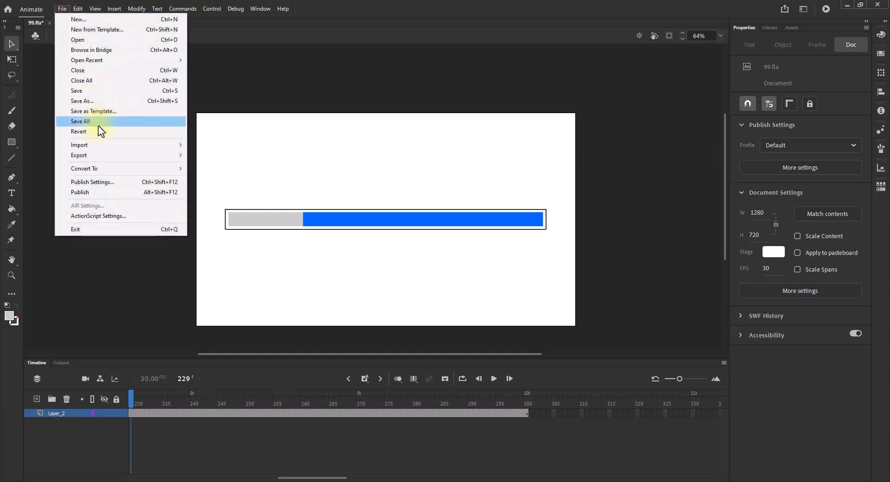
mouse_move(100, 162)
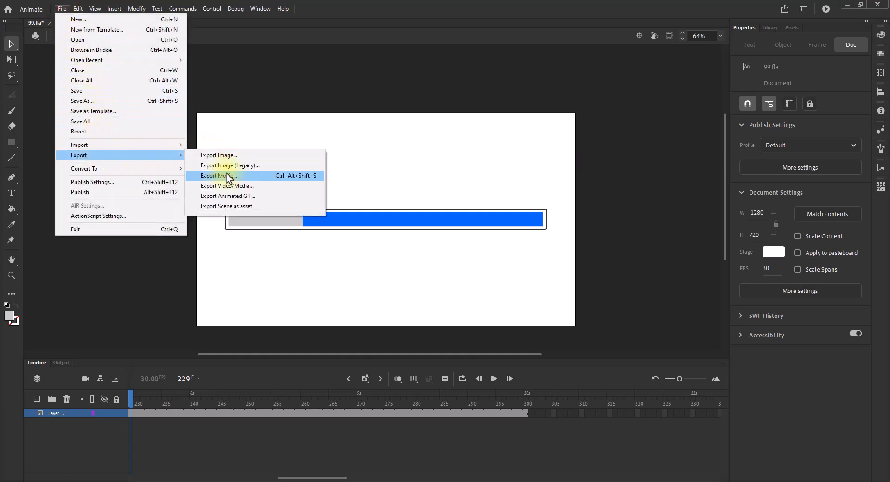
click(264, 196)
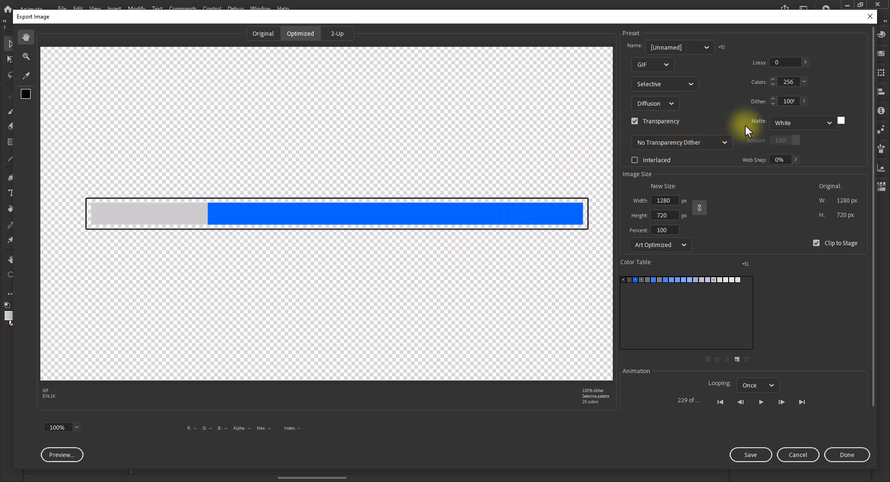
click(830, 121)
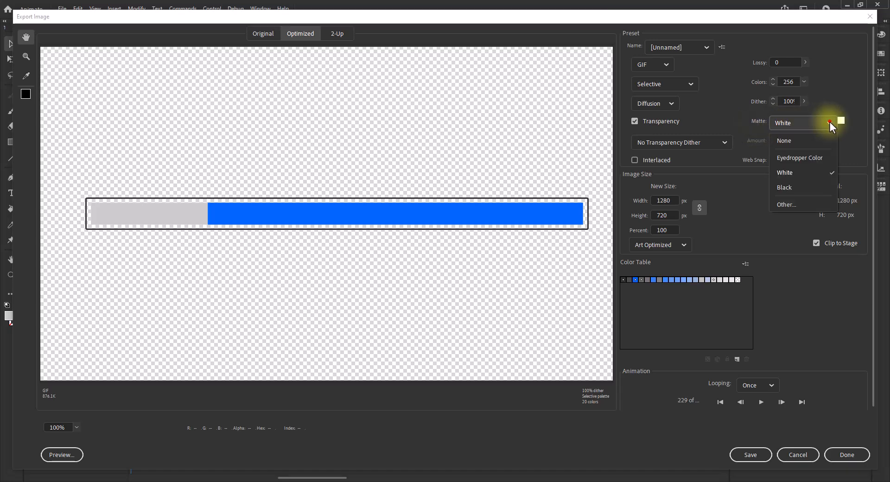
click(791, 142)
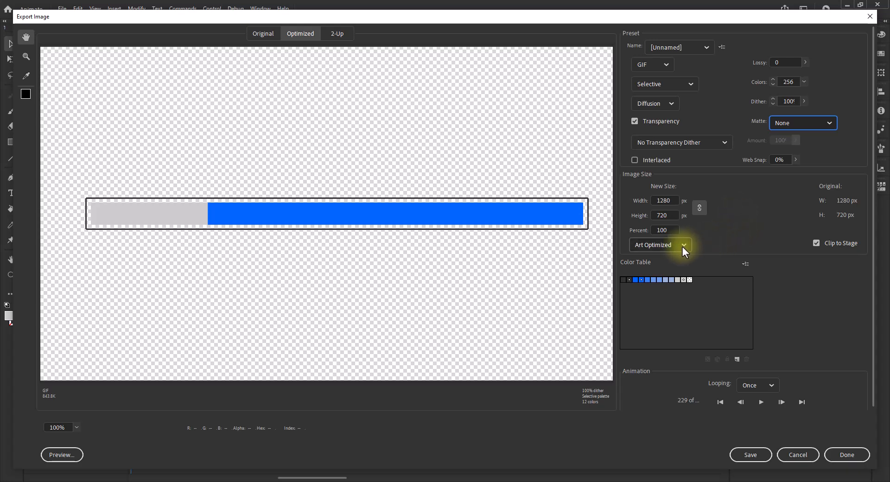
Save the animated GIF to the Desktop under the name slide.
click(748, 455)
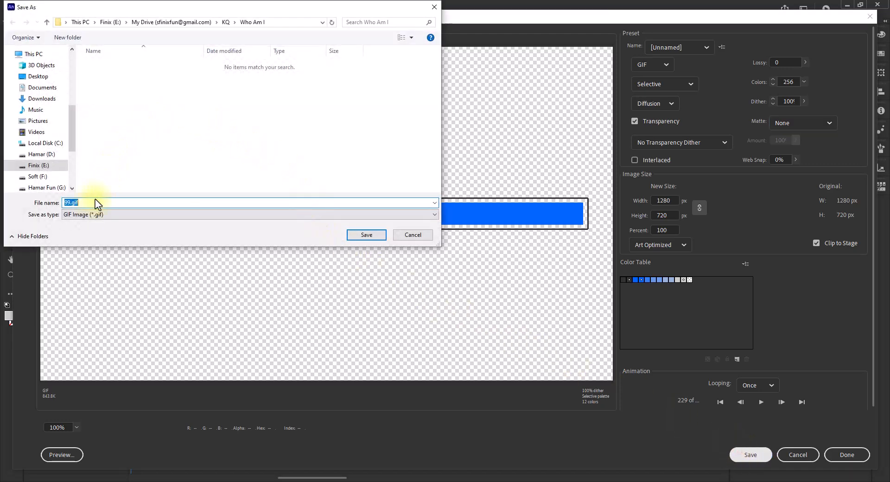
click(38, 77)
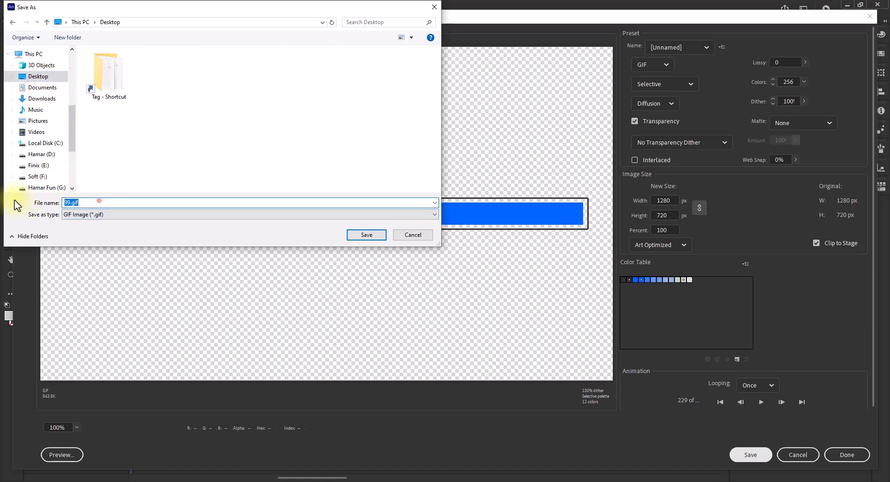
text(slide)
click(361, 237)
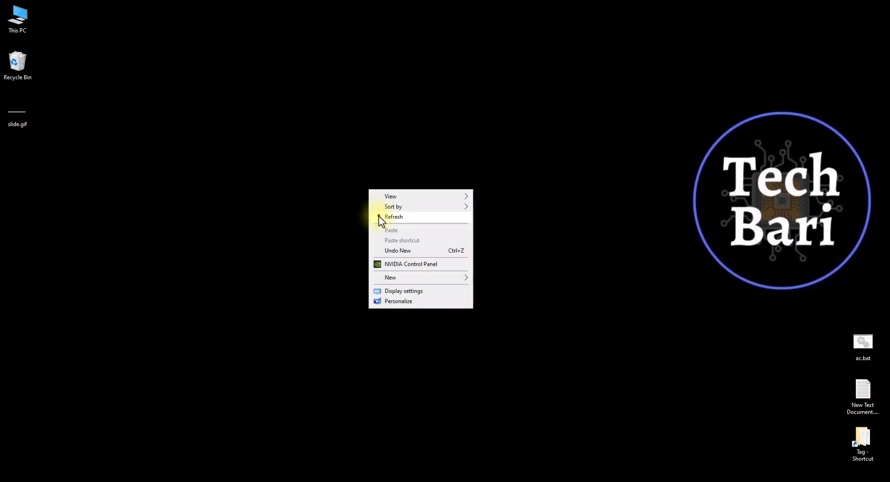
Refresh the desktop, open slide.gif in Photos to watch the exported animation, and close it again.
click(379, 216)
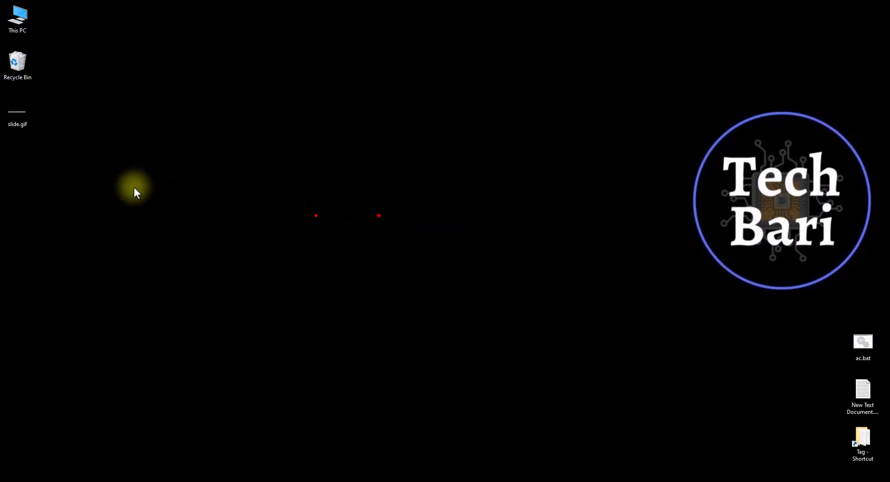
double_click(22, 123)
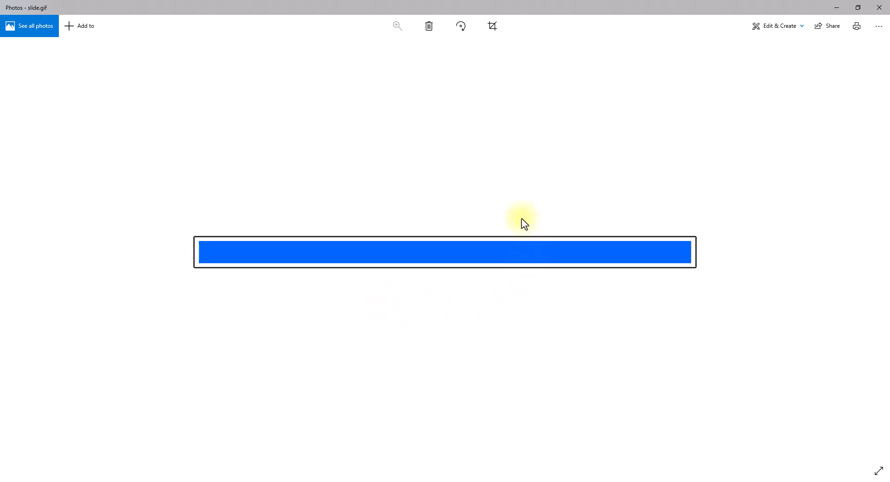
click(880, 7)
right_click(412, 169)
click(429, 195)
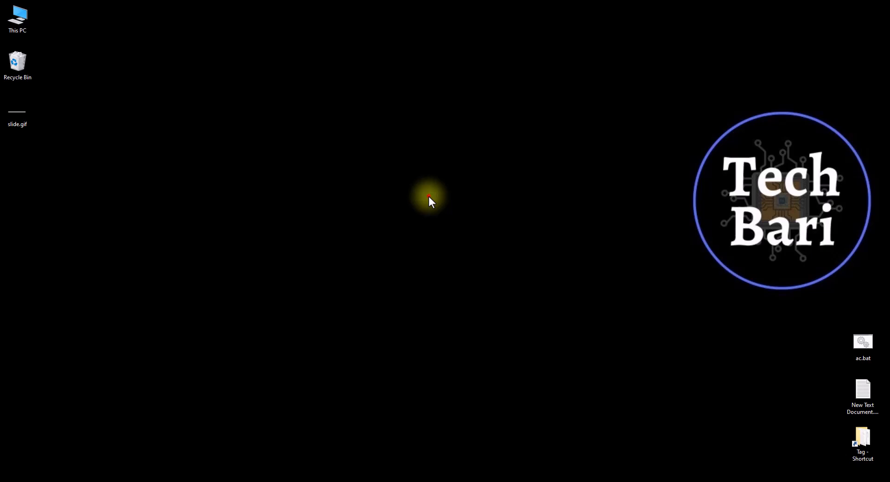